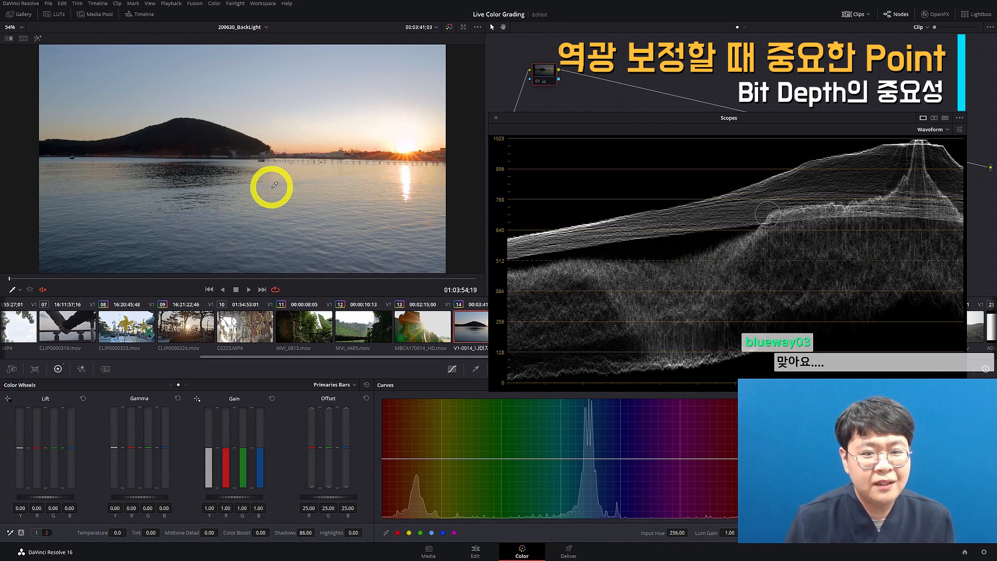
# - Close the scopes and select the living room clip CLIP0000262.mov among the timeline's clips
pyautogui.scroll(-5, 291, 326)
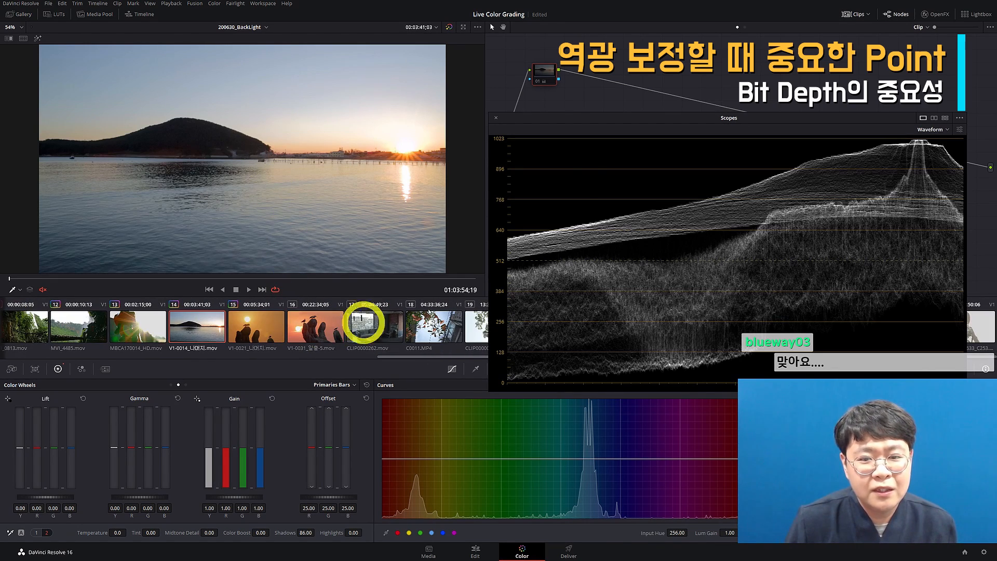
pyautogui.click(496, 118)
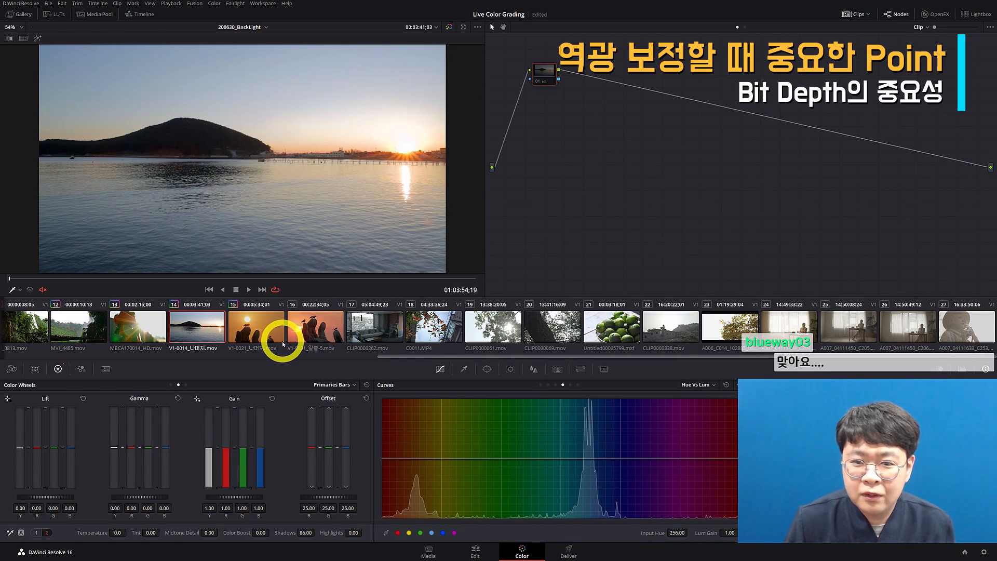
pyautogui.scroll(6, 282, 342)
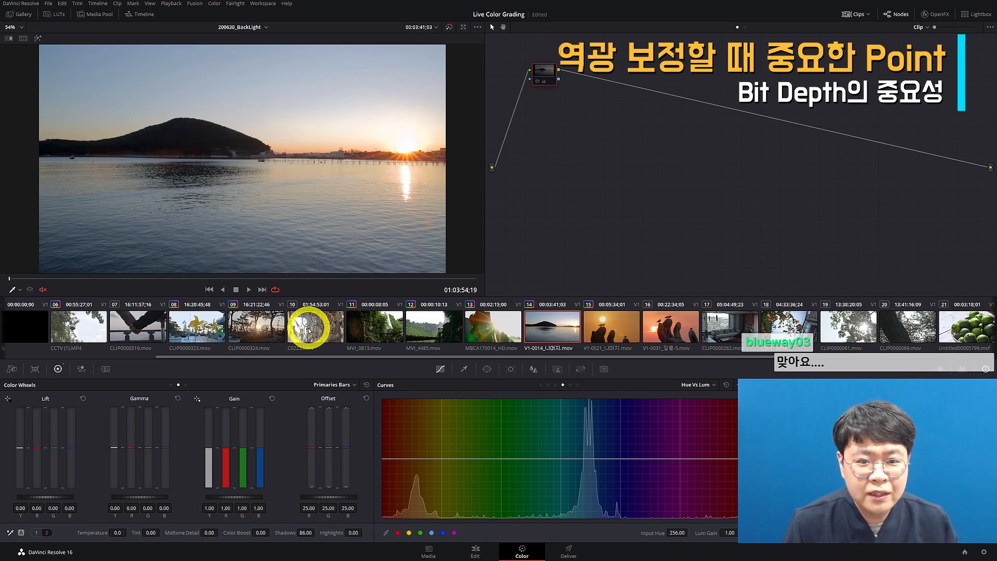
pyautogui.scroll(-6, 309, 330)
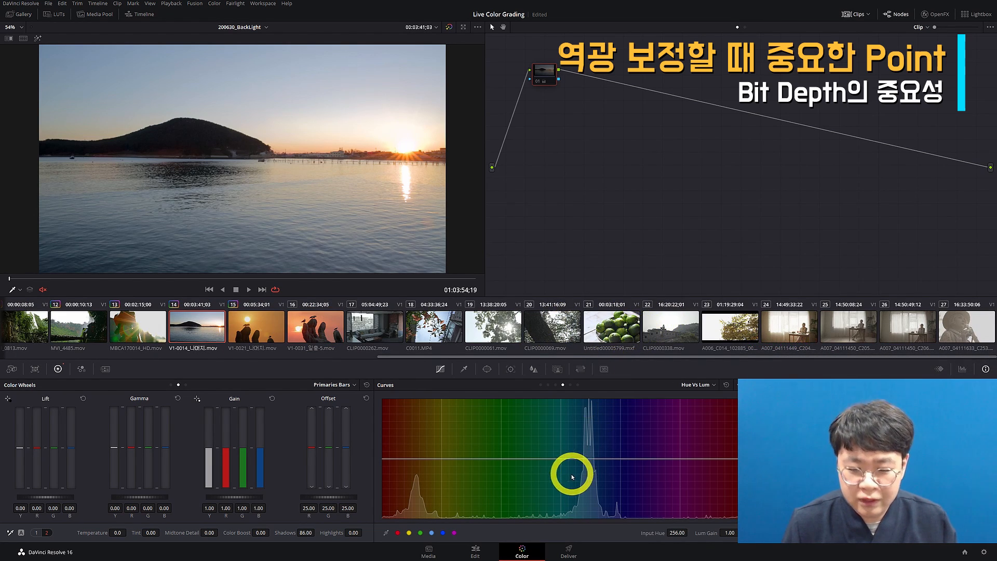
pyautogui.scroll(2, 564, 337)
pyautogui.click(528, 339)
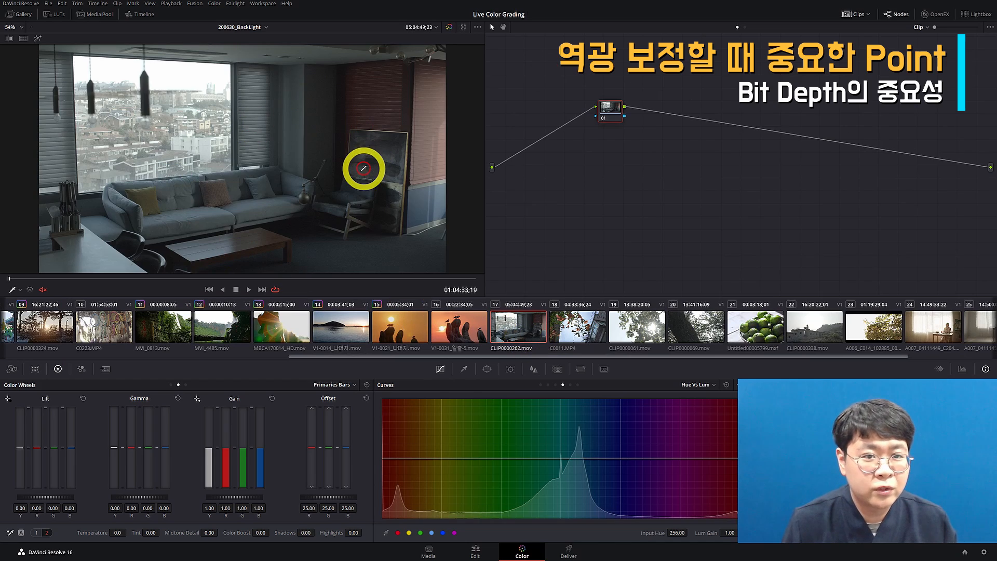
# - Lower the living room clip's Gain to 0.01 with the waveform scope open, and examine the darkened picture up close
pyautogui.hotkey('ctrl', 'shift', 'w')
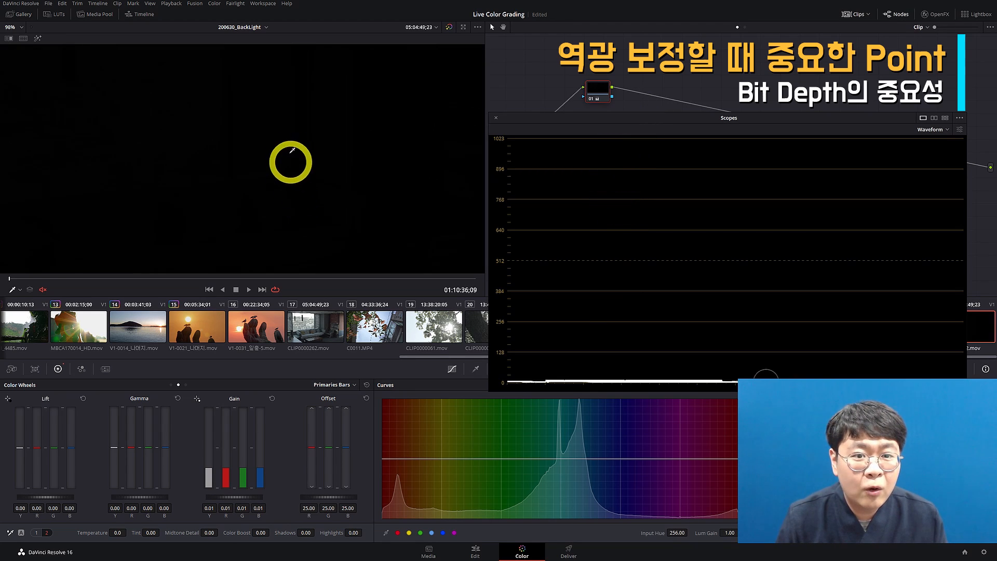
pyautogui.moveTo(250, 111); pyautogui.dragTo(348, 255)
pyautogui.moveTo(284, 217); pyautogui.dragTo(331, 67)
pyautogui.moveTo(340, 144); pyautogui.dragTo(331, 205)
pyautogui.hotkey('shift', 'z')
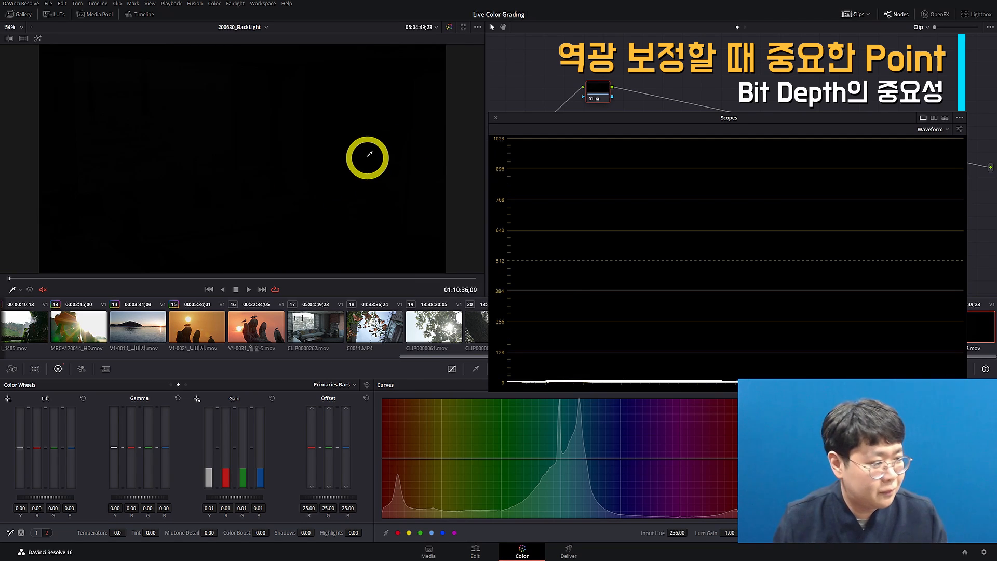
# - Set up a single-clip render of the current frame on the Deliver page as TIFF with the RGB 16 bits codec
pyautogui.click(571, 551)
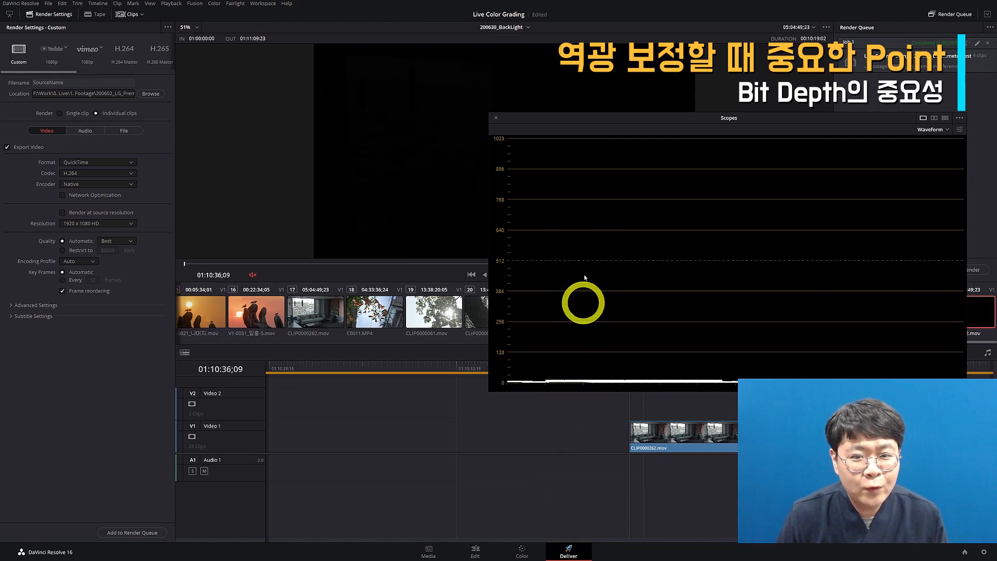
pyautogui.click(496, 118)
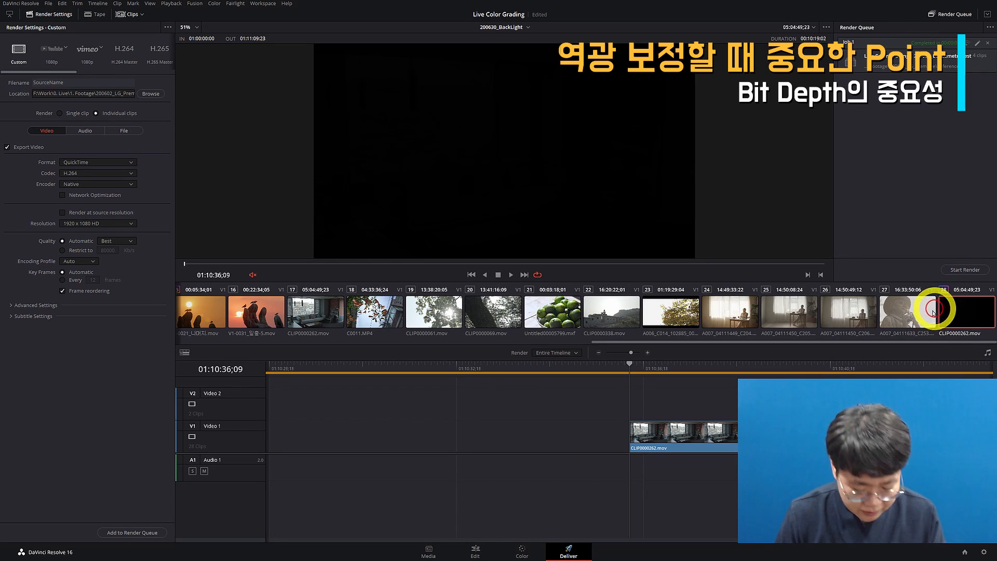
pyautogui.click(71, 115)
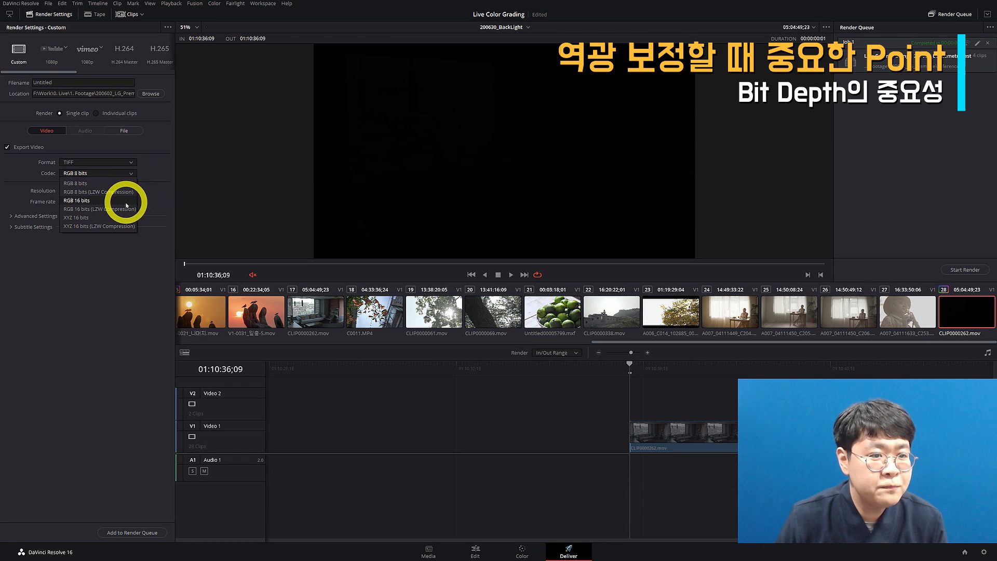
pyautogui.click(125, 196)
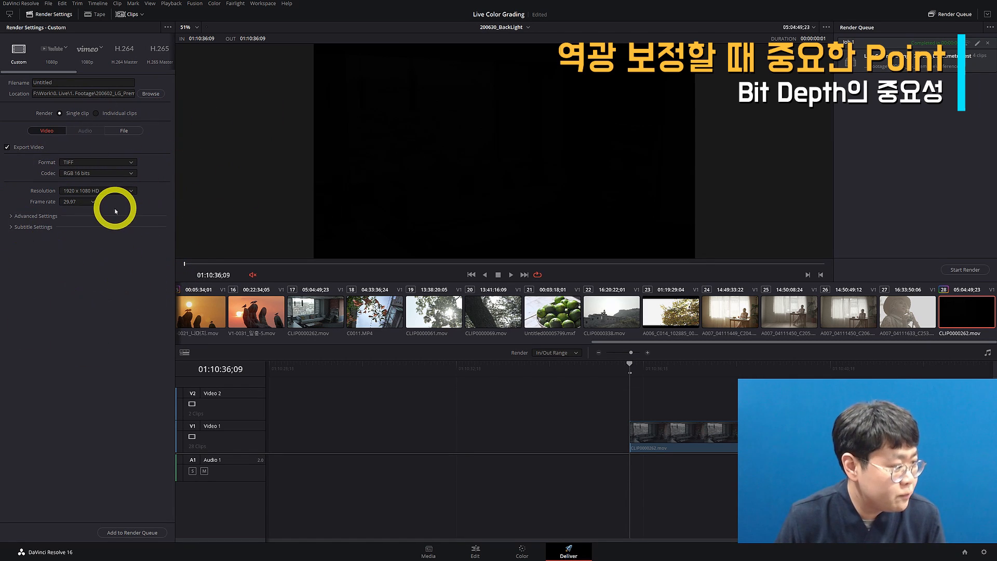
# - Choose the Bitdepth Test folder as the render location and set the custom file name to 16Bit_Tiff
pyautogui.click(150, 94)
pyautogui.click(389, 303)
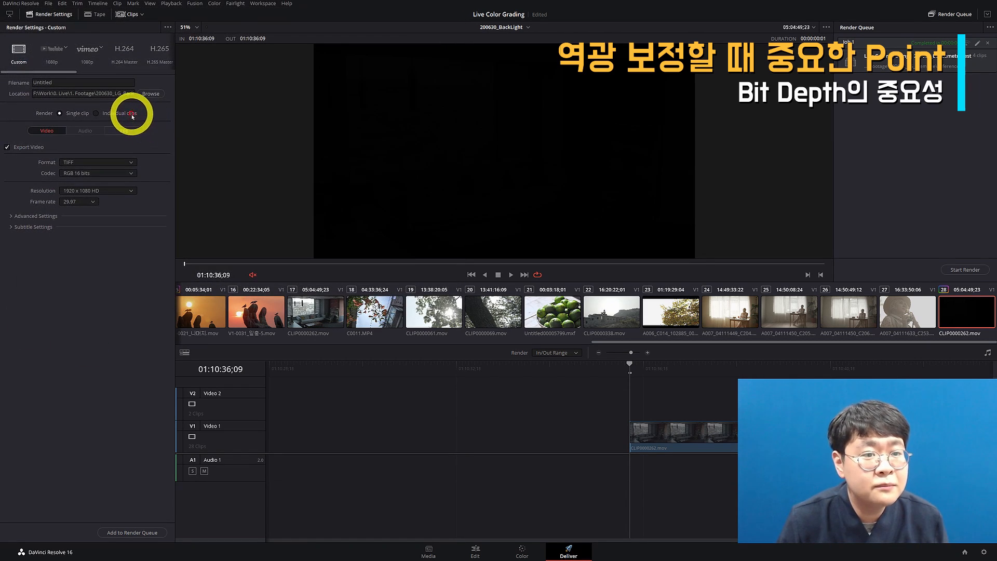
pyautogui.click(123, 130)
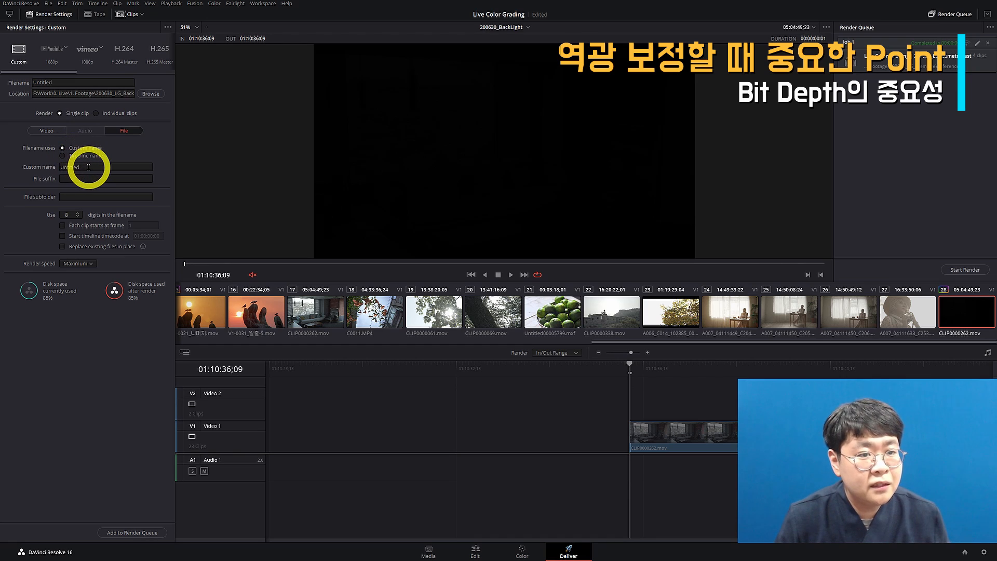
pyautogui.click(89, 166)
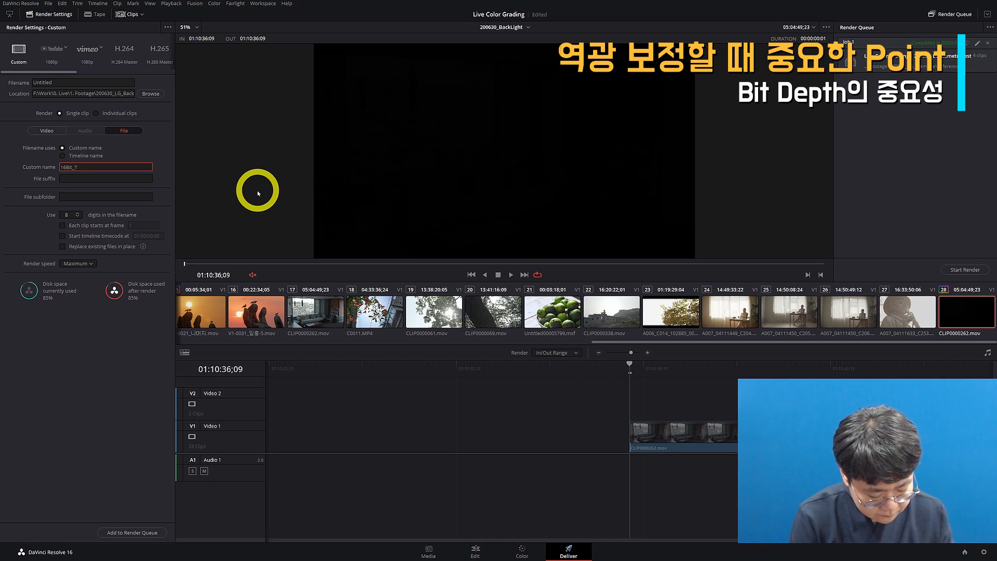
# - Queue and render the 16Bit_Tiff job, and clear all jobs from the render queue
pyautogui.click(139, 535)
pyautogui.click(964, 270)
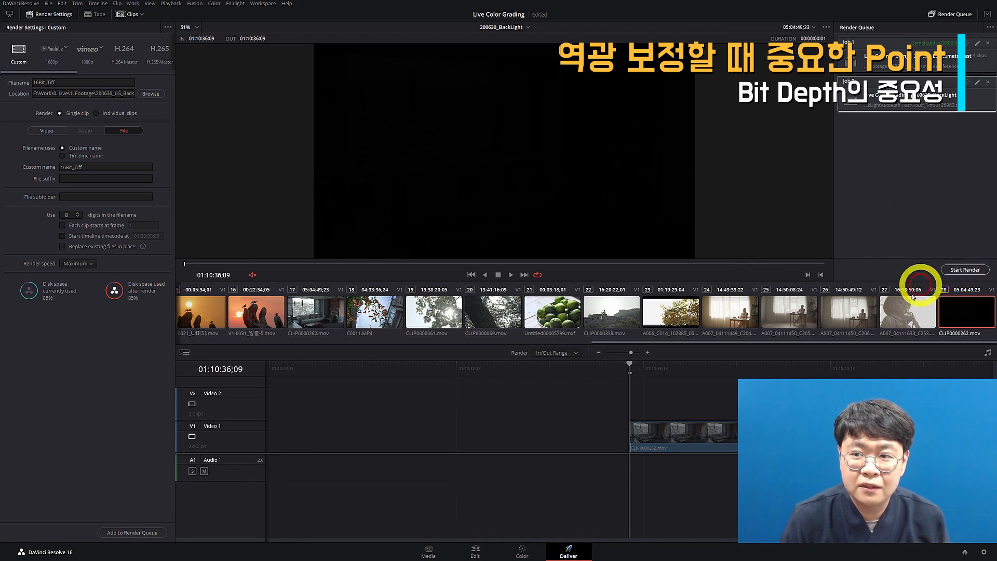
pyautogui.click(988, 44)
pyautogui.click(988, 44)
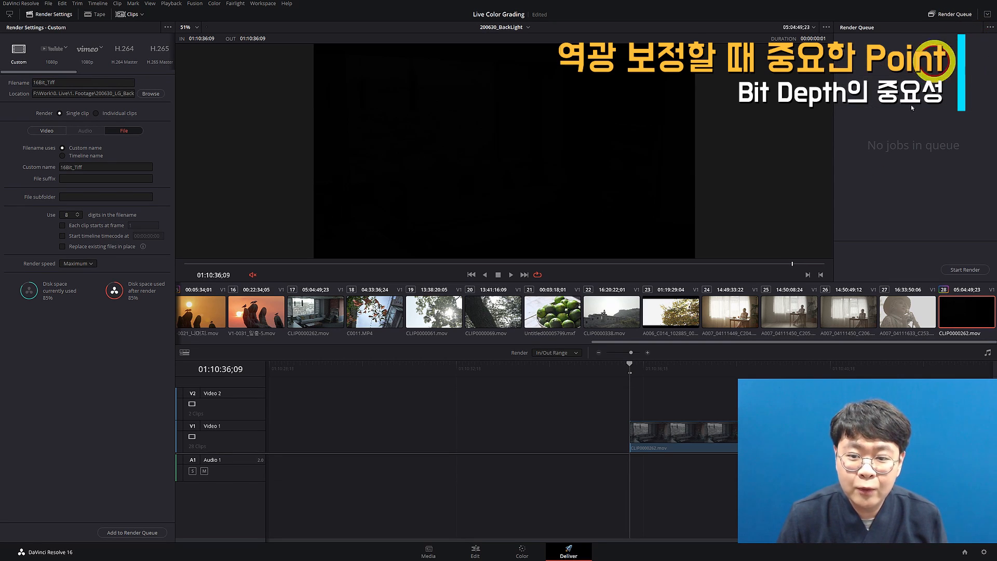
# - Extend the render range by setting the out point at 01:10:37;11
pyautogui.click(49, 130)
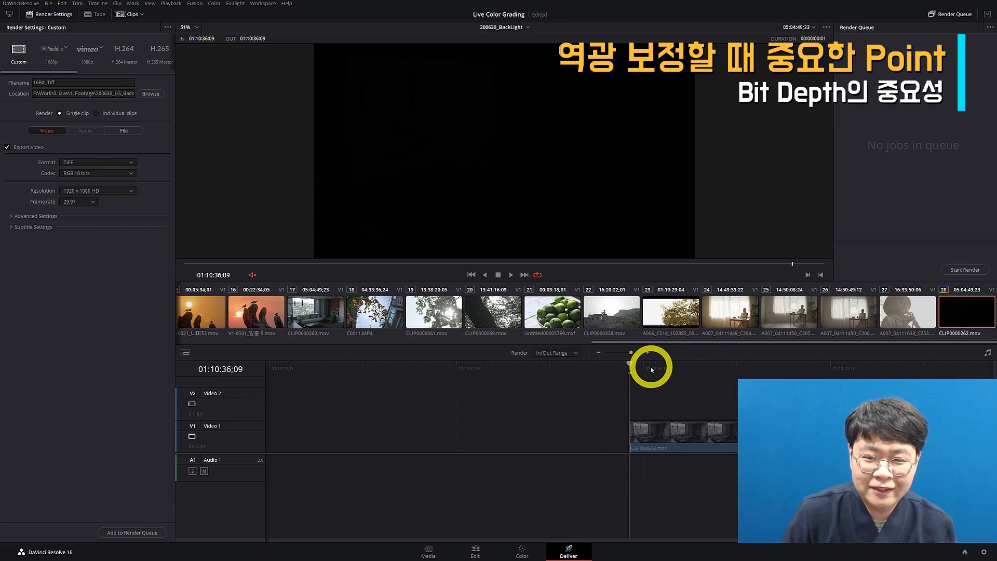
pyautogui.moveTo(652, 370); pyautogui.dragTo(690, 364)
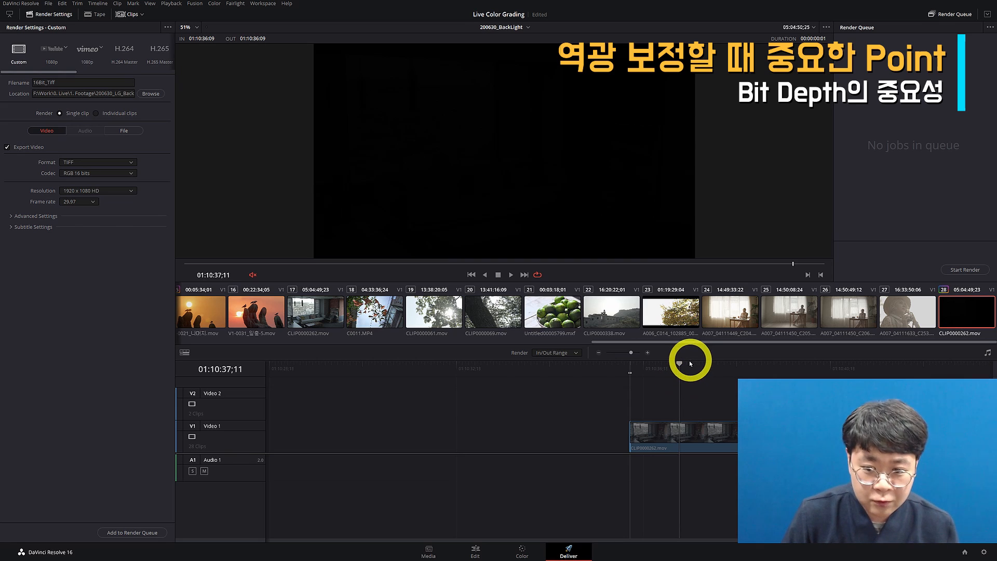
pyautogui.press('o')
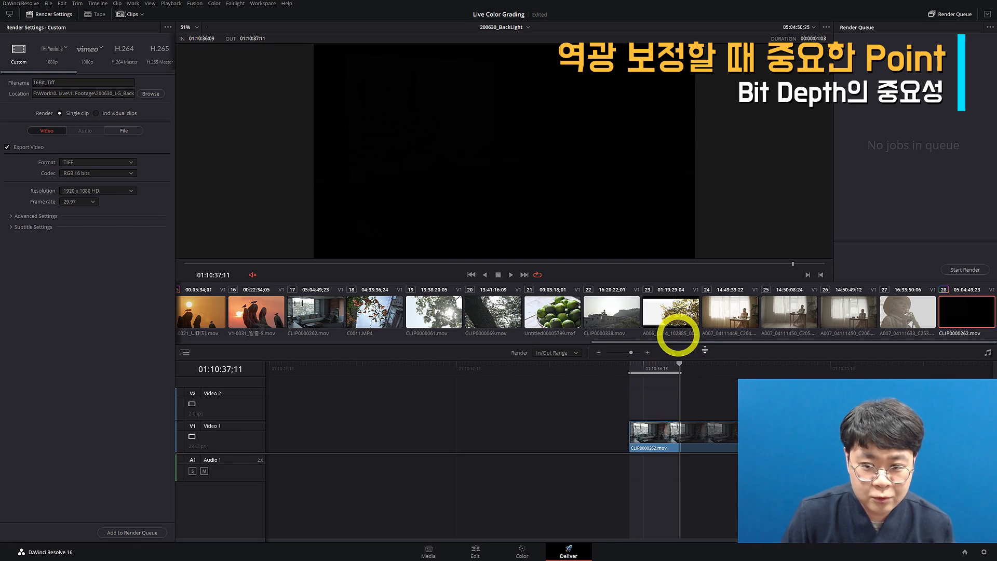
# - Change the render format to QuickTime with the H.264 codec and review the audio and video settings
pyautogui.click(87, 162)
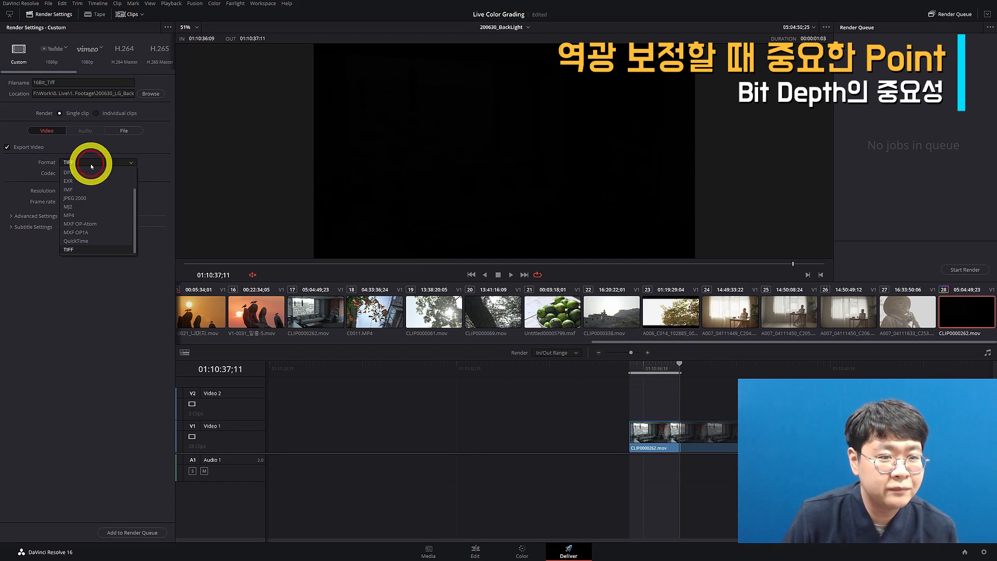
pyautogui.click(94, 246)
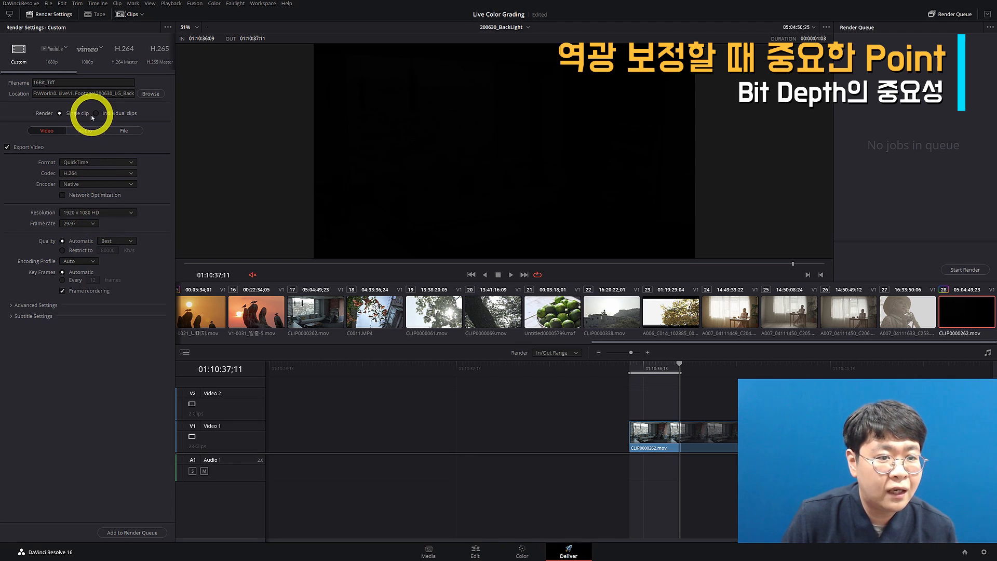
pyautogui.click(86, 131)
pyautogui.click(61, 132)
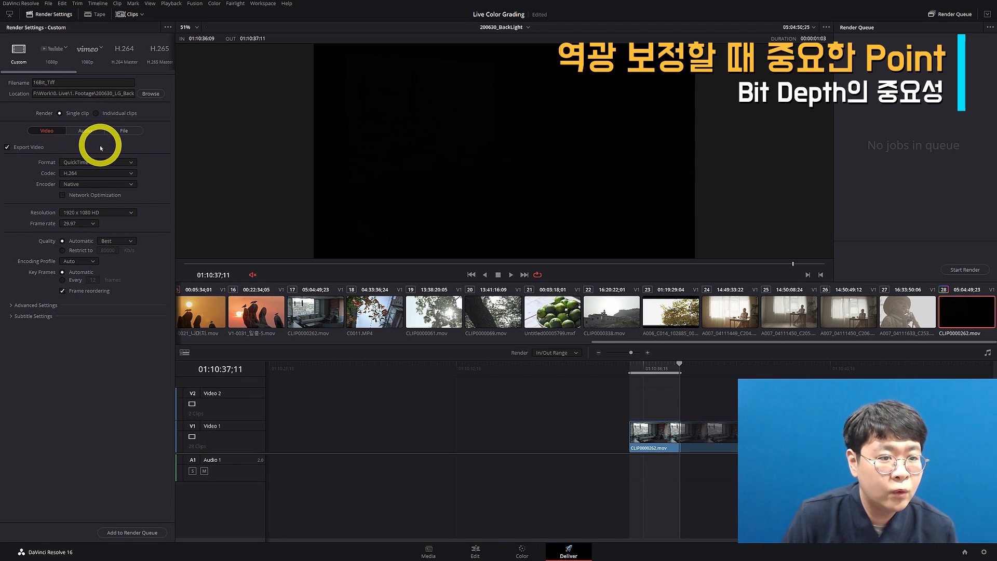
# - Name the QuickTime output 8bit_h264, add it to the render queue and render it
pyautogui.click(130, 132)
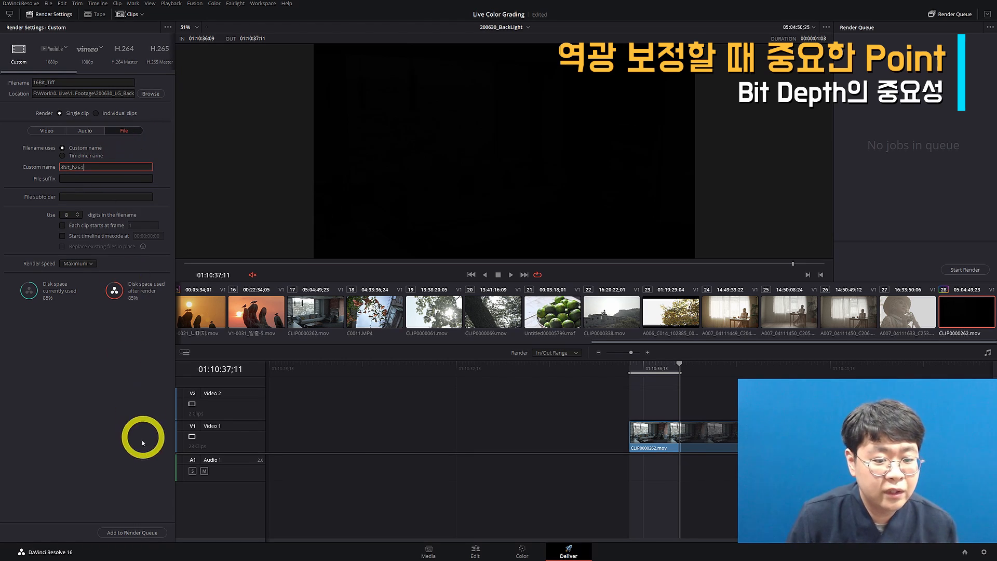
pyautogui.click(124, 533)
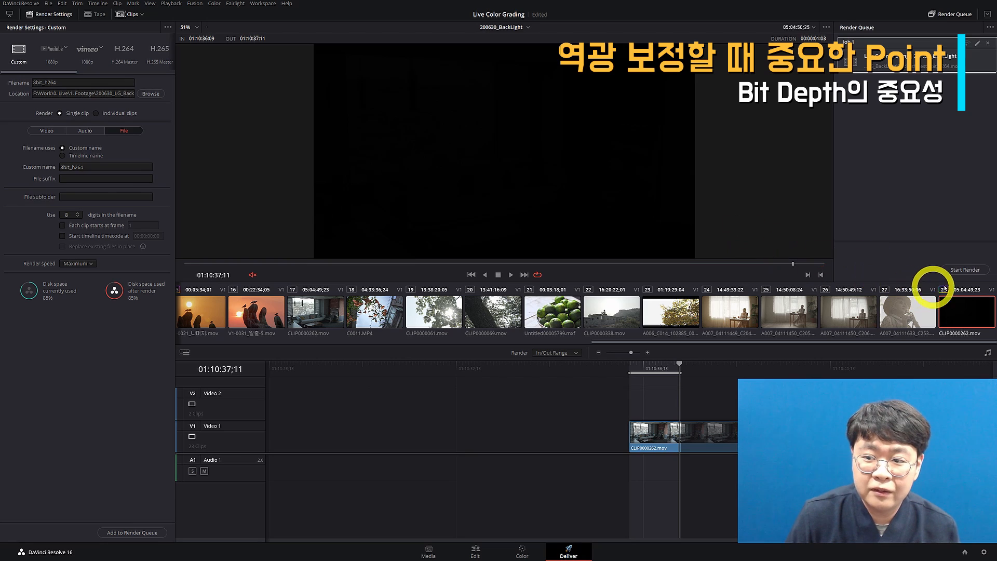
pyautogui.click(864, 269)
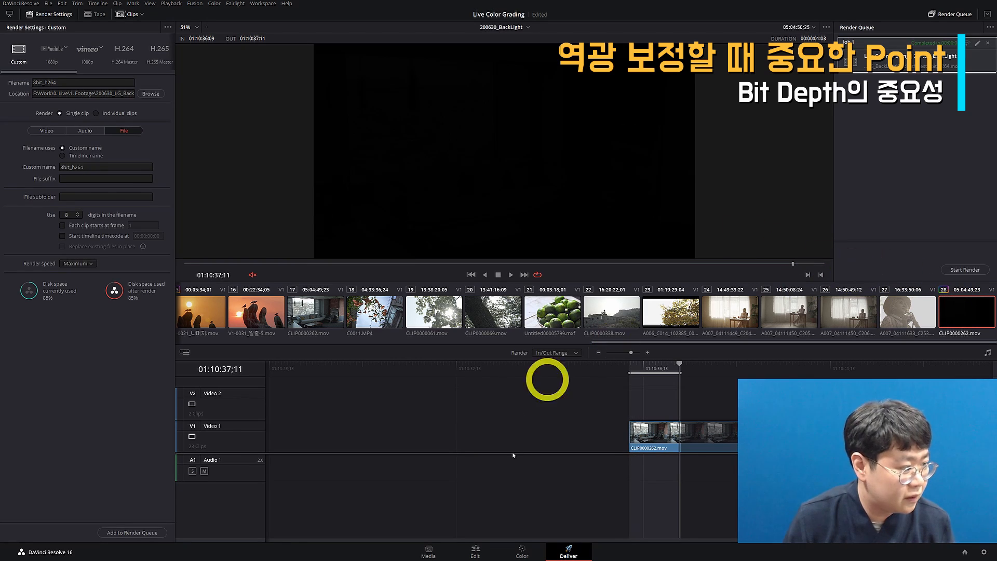
# - Import the rendered 16Bit_Tiff still and 8bit_h264.mov from the Bitdepth Test folder into the 200629_LG_Backlight bin
pyautogui.click(436, 555)
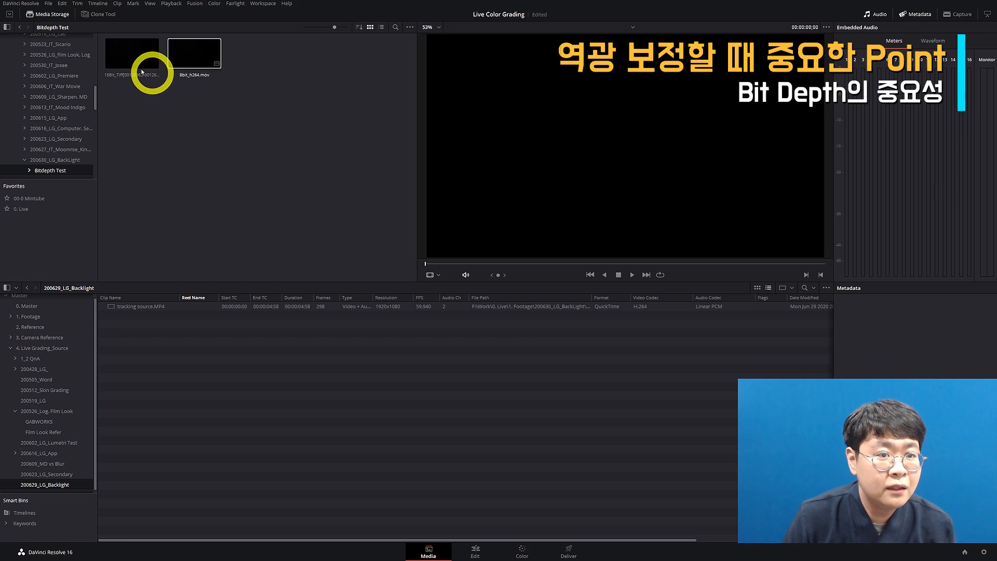
pyautogui.moveTo(209, 106); pyautogui.dragTo(196, 402)
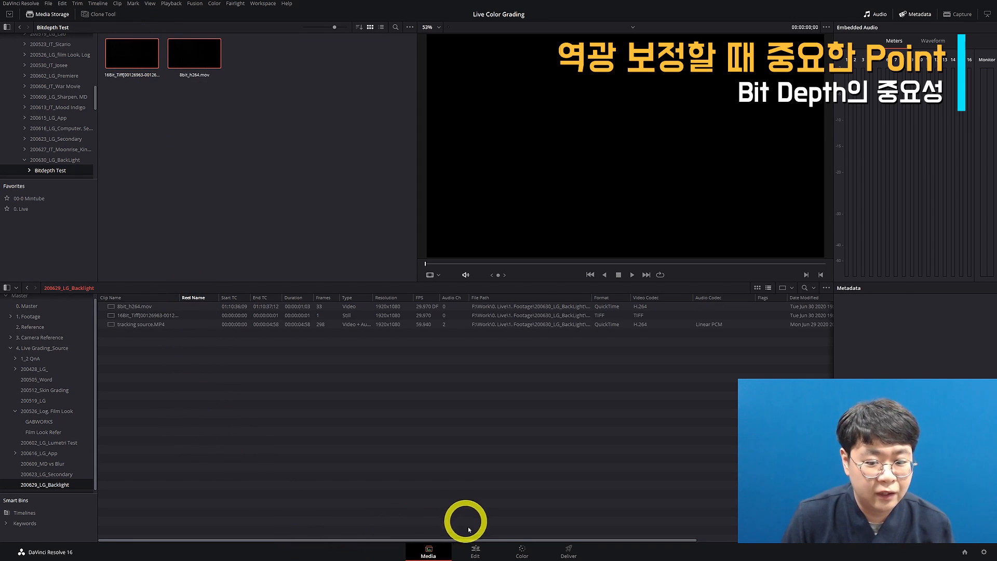
# - Place the 16Bit_Tiff still and 8bit_h264.mov on Video 1, one after the other, at the end of the timeline
pyautogui.click(475, 552)
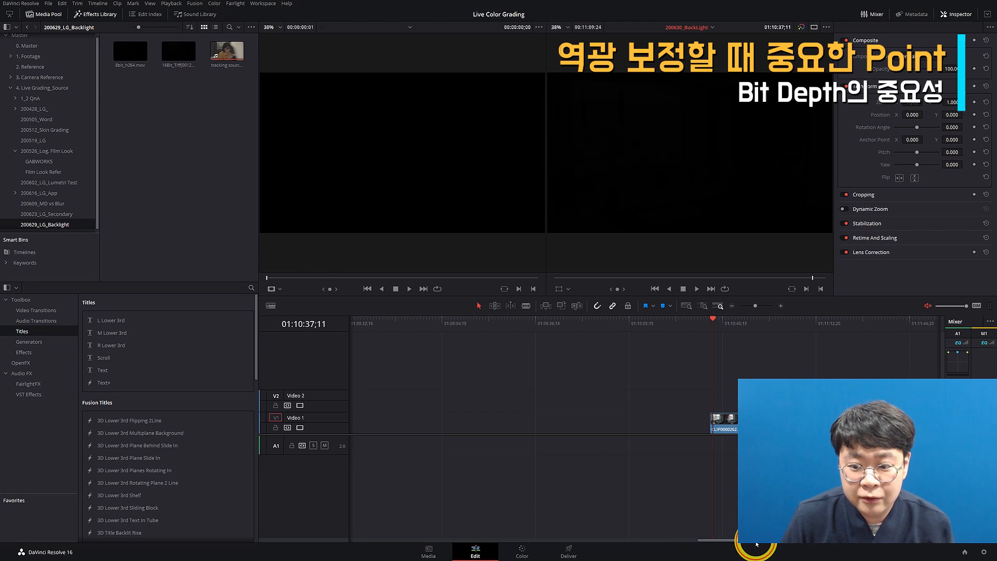
pyautogui.moveTo(757, 544); pyautogui.dragTo(790, 544)
pyautogui.click(662, 332)
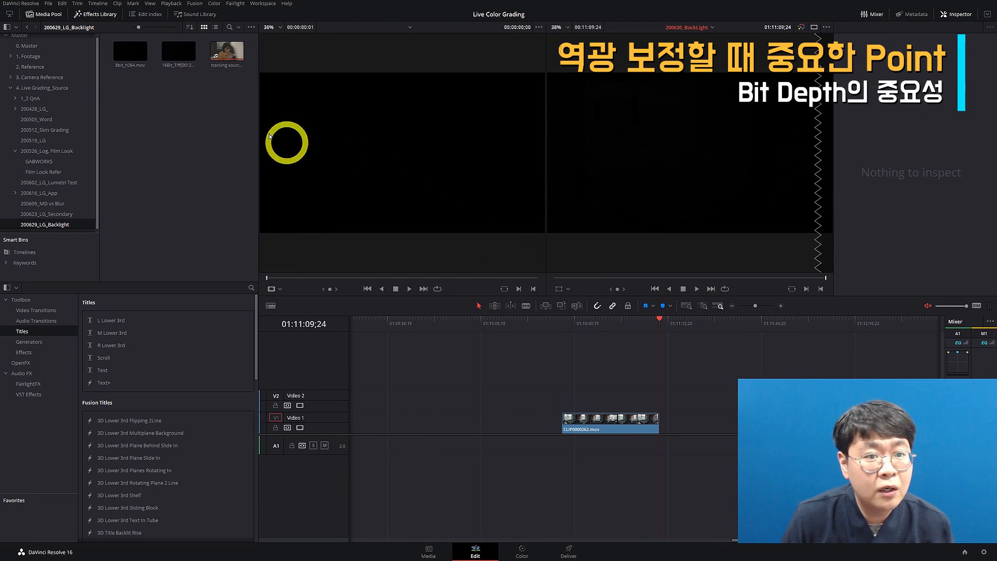
pyautogui.moveTo(181, 52); pyautogui.dragTo(659, 433)
pyautogui.moveTo(128, 49); pyautogui.dragTo(701, 423)
# - Select the 16Bit_Tiff clip on the Color page and open the waveform scope, moved clear of the node graph
pyautogui.hotkey('shift', '6')
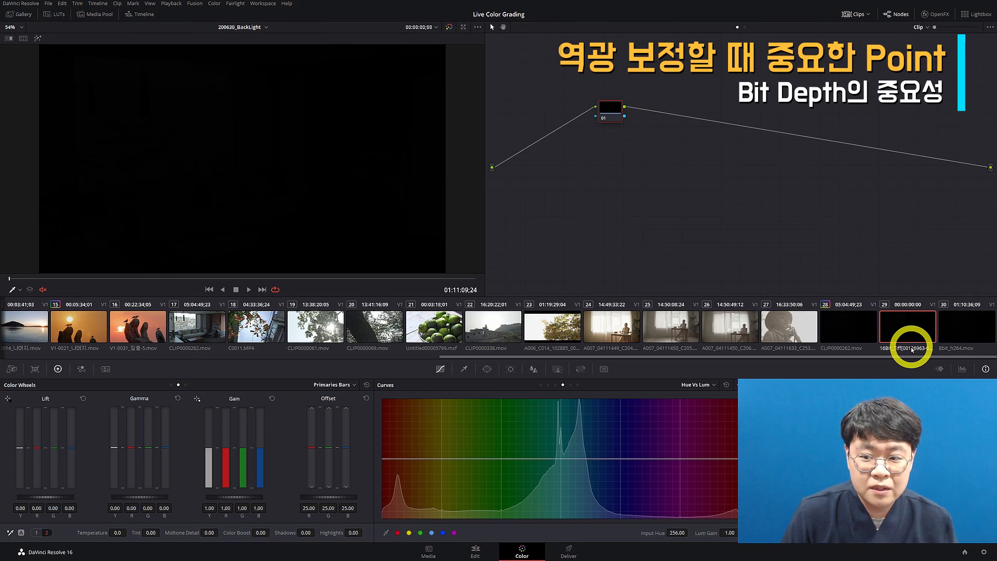
pyautogui.click(956, 337)
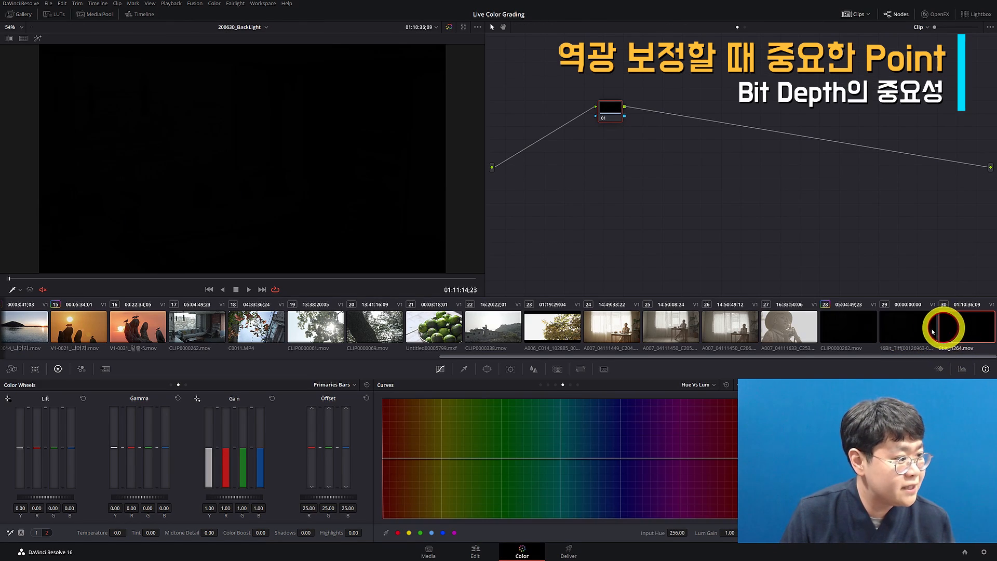
pyautogui.click(906, 329)
pyautogui.hotkey('ctrl', 'shift', 'w')
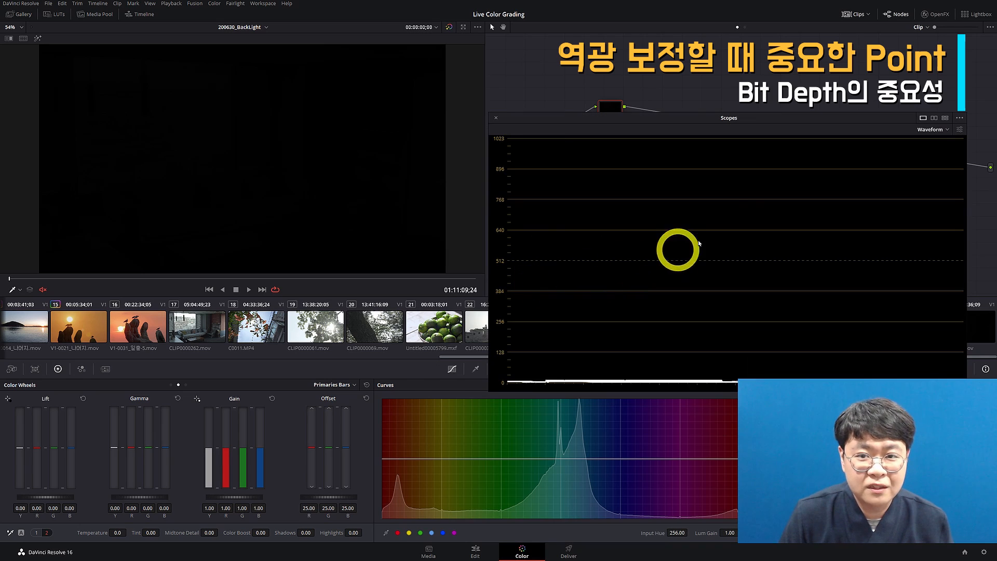
pyautogui.moveTo(729, 127); pyautogui.dragTo(313, 499)
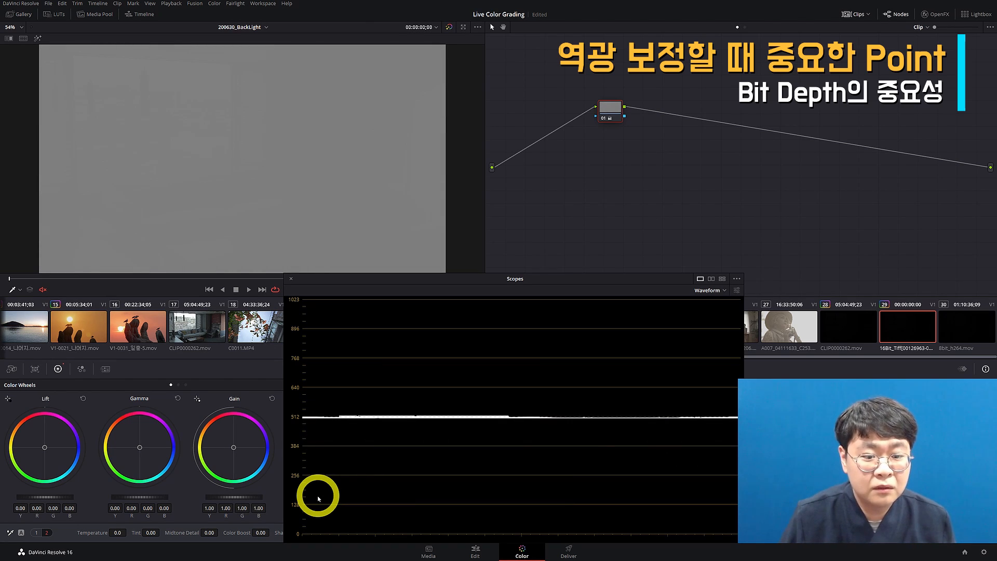
# - Recover the 16-bit clip's contrast using a second node with Lift -0.42 and Gain 1.32, and compare it with the grade bypassed
pyautogui.moveTo(207, 532); pyautogui.dragTo(537, 541)
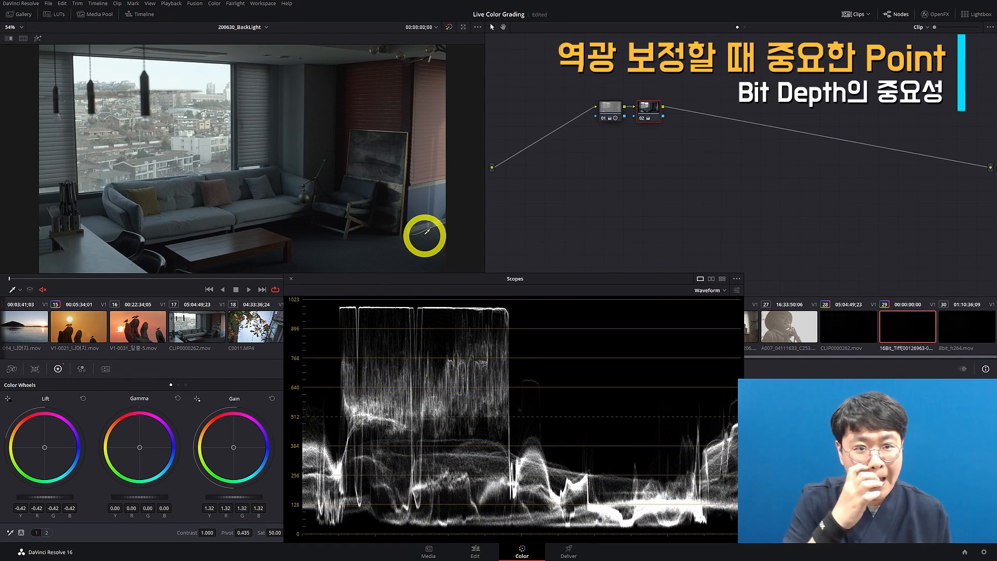
pyautogui.hotkey('ctrl', 'd')
pyautogui.hotkey('ctrl', 'd')
pyautogui.hotkey('shift', 'd')
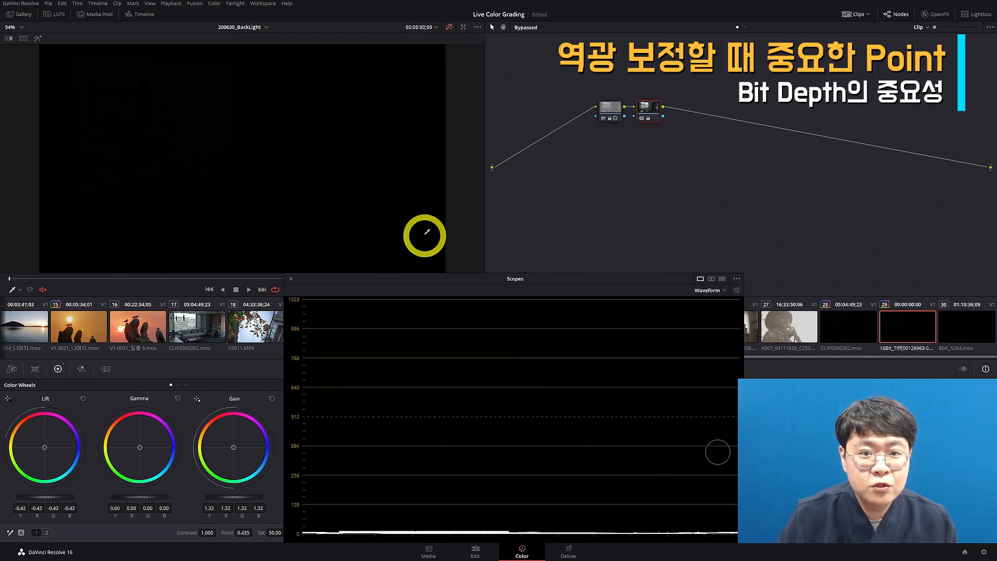
# - Compare the graded 16-bit clip with its bypassed image, and finish with the grade enabled
pyautogui.hotkey('shift', 'd')
pyautogui.hotkey('shift', 'd')
pyautogui.hotkey('shift', 'd')
pyautogui.hotkey('shift', 'd')
pyautogui.hotkey('shift', 'd')
pyautogui.hotkey('shift', 'd')
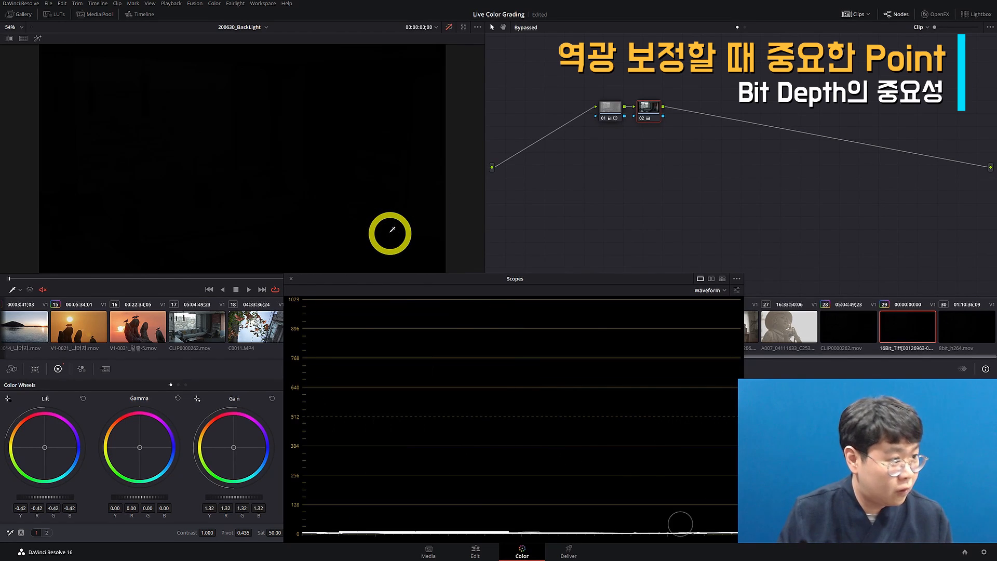
pyautogui.hotkey('shift', 'd')
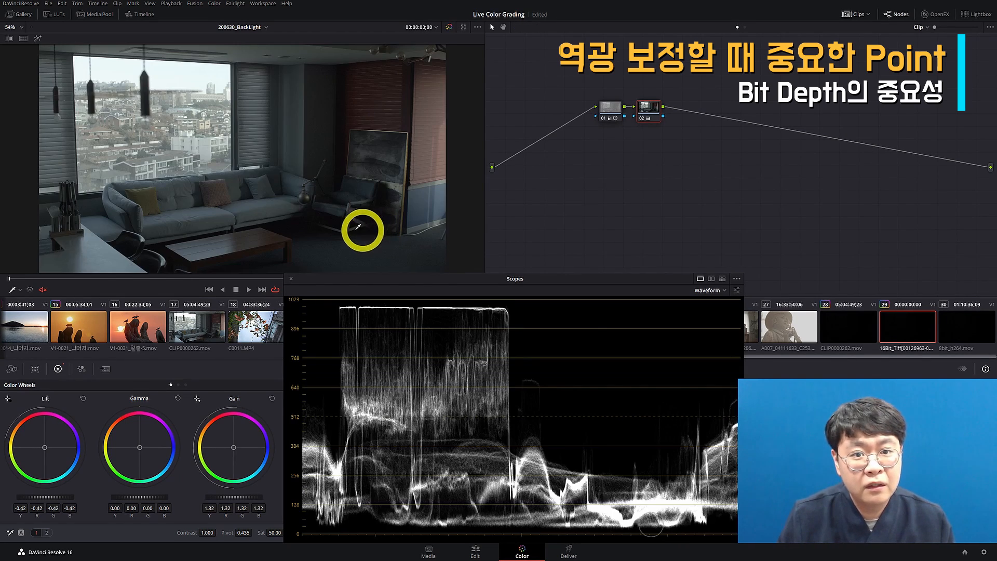
# - Compare the original CLIP0000262 with the recovered 16Bit_Tiff clip in the viewer and waveform
pyautogui.click(835, 328)
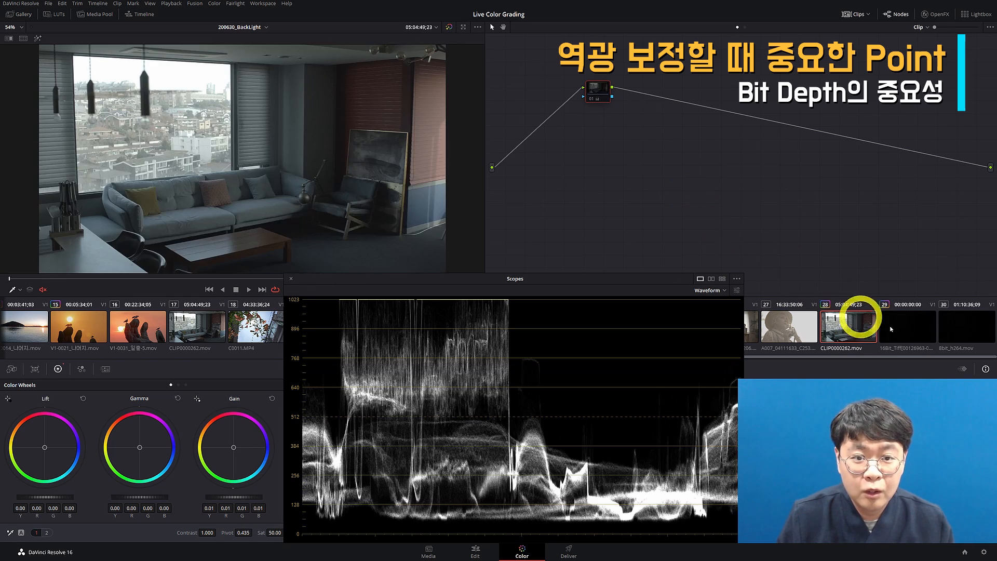
pyautogui.click(907, 332)
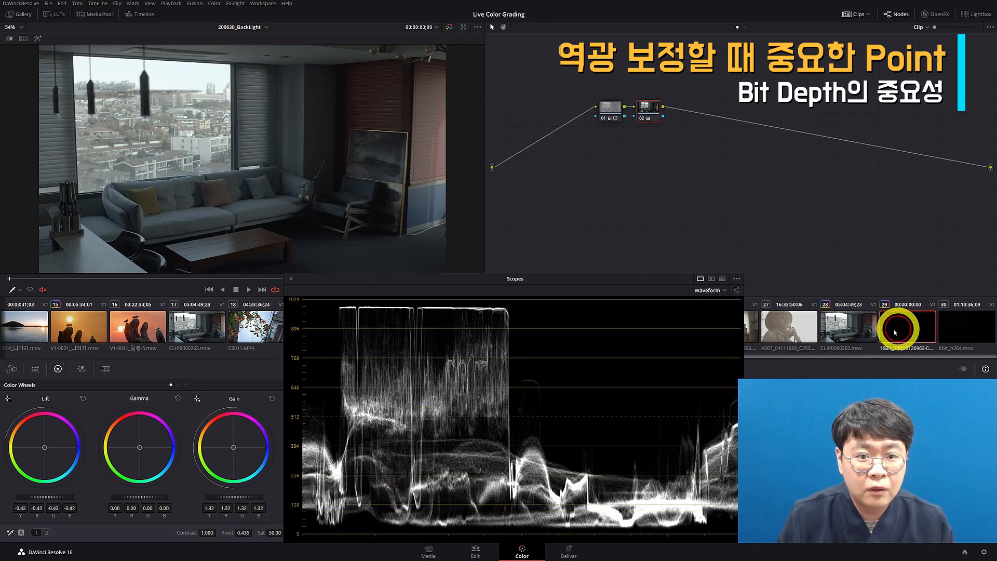
pyautogui.click(855, 330)
pyautogui.click(898, 329)
pyautogui.click(845, 332)
pyautogui.click(901, 329)
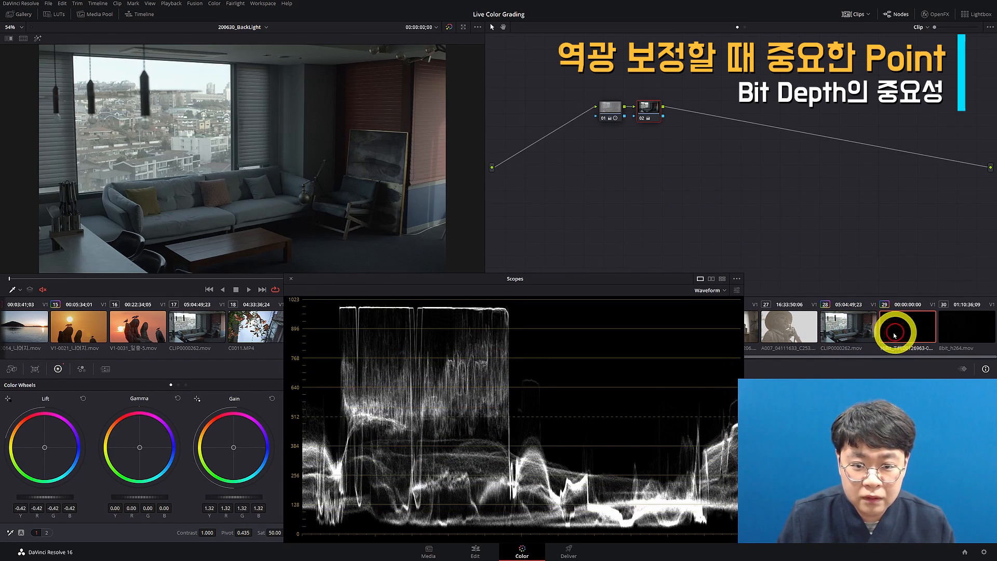
# - Match the two clips by grading CLIP0000262 on a second node with Lift -0.02 and Gain 0.93, and the 16-bit clip with Lift -0.43 and Gain 1.33
pyautogui.click(854, 330)
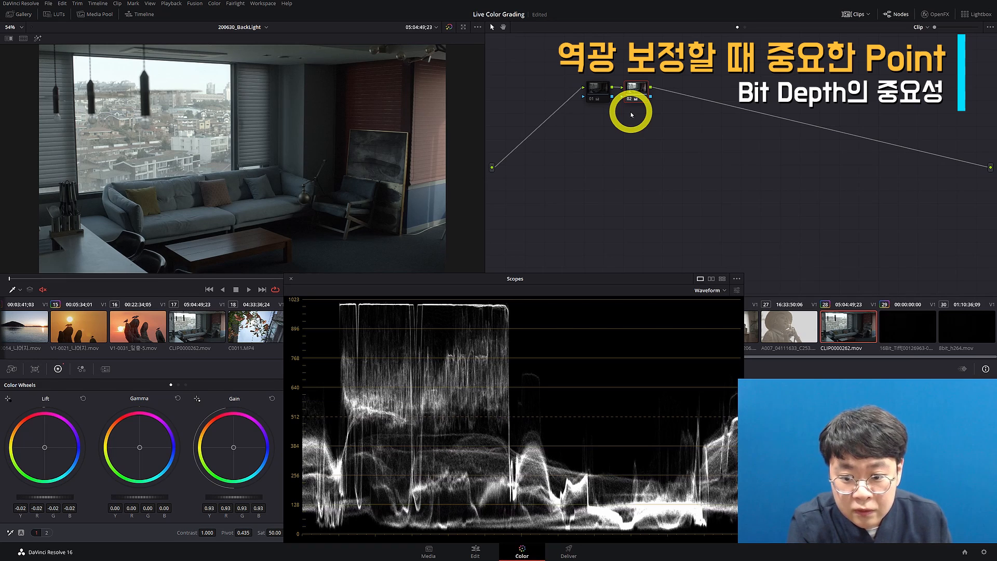
pyautogui.click(910, 331)
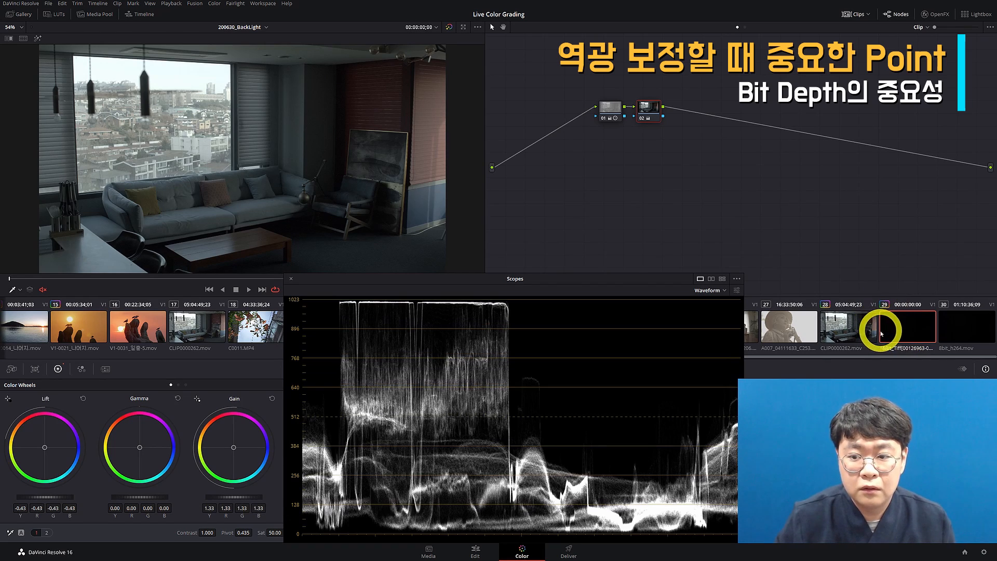
# - Compare the matched CLIP0000262 and 16Bit_Tiff clips repeatedly in the viewer and waveform
pyautogui.click(844, 339)
pyautogui.click(896, 337)
pyautogui.click(856, 335)
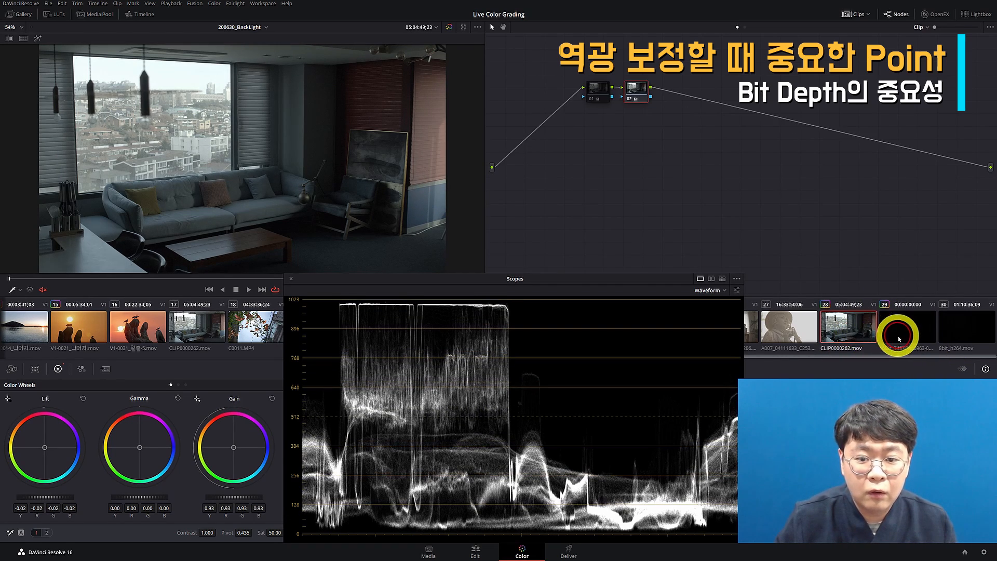
pyautogui.click(898, 338)
pyautogui.click(859, 334)
pyautogui.click(896, 337)
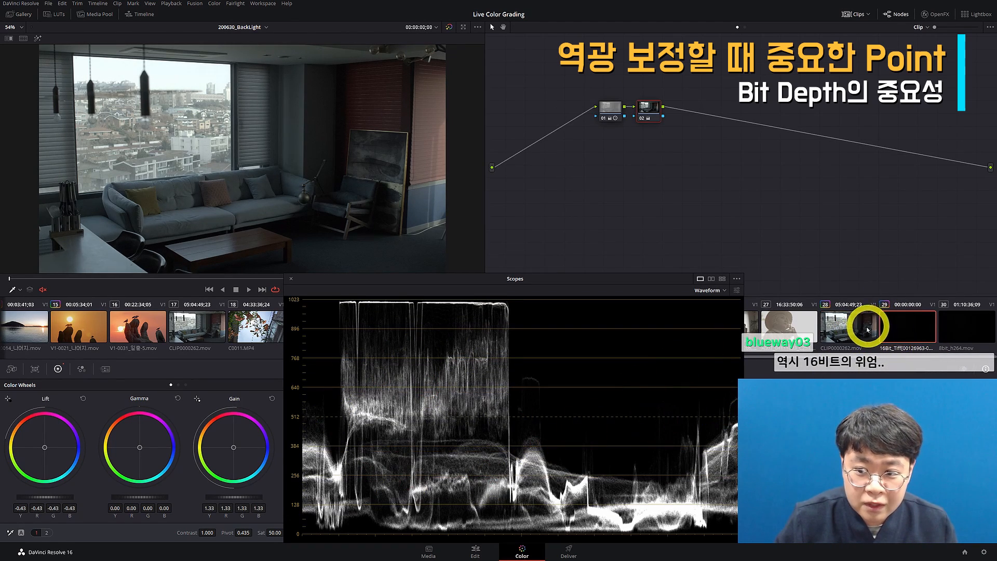
pyautogui.click(864, 329)
pyautogui.click(897, 335)
pyautogui.click(856, 335)
pyautogui.click(901, 340)
pyautogui.click(858, 335)
pyautogui.click(913, 338)
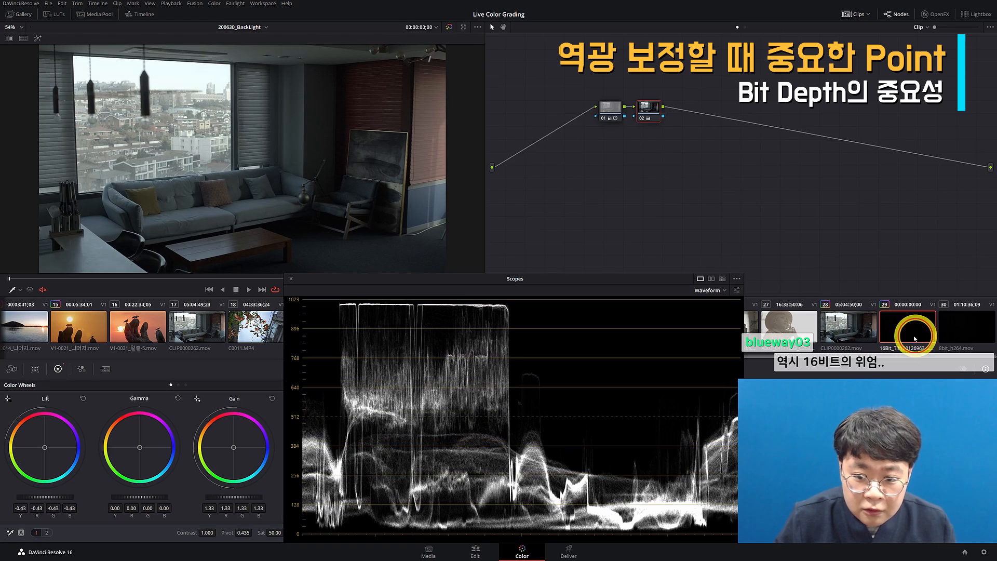
pyautogui.click(855, 335)
pyautogui.click(907, 334)
pyautogui.click(835, 333)
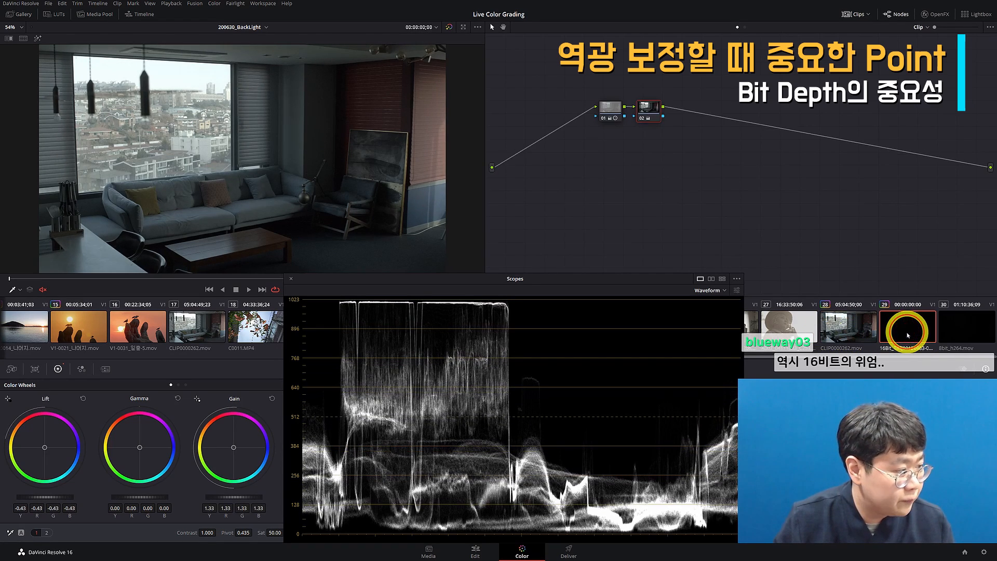
# - Apply the 16-bit clip's two-node grade, with Lift -0.43 and Gain 1.33, to 8bit_h264.mov and compare it with the other clips
pyautogui.click(968, 337)
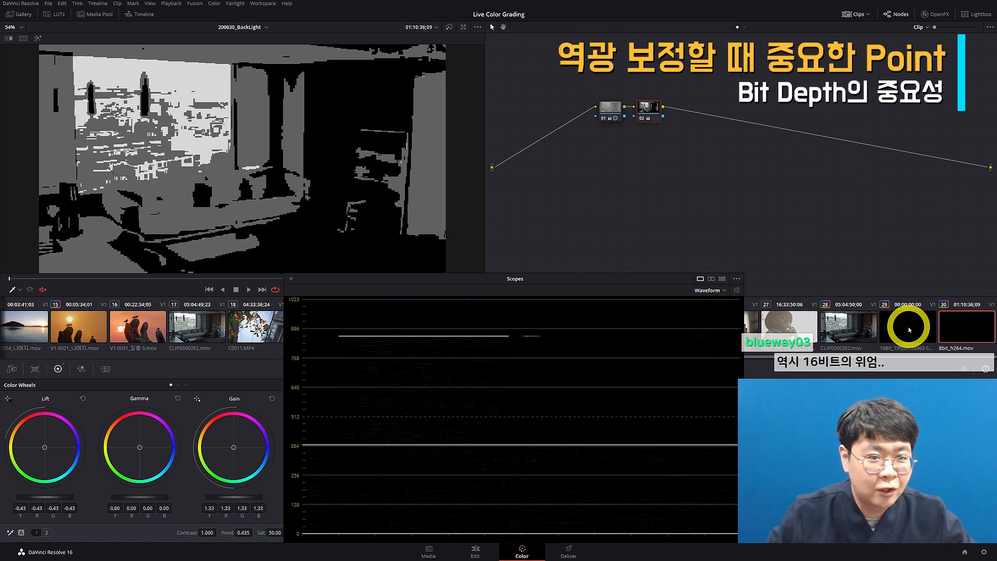
pyautogui.click(906, 328)
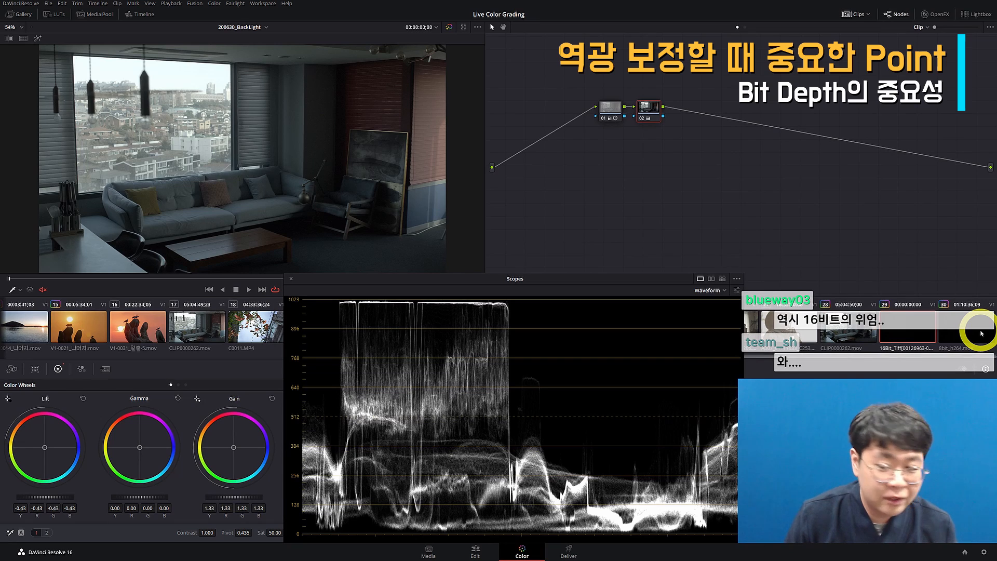
pyautogui.click(974, 333)
pyautogui.click(920, 331)
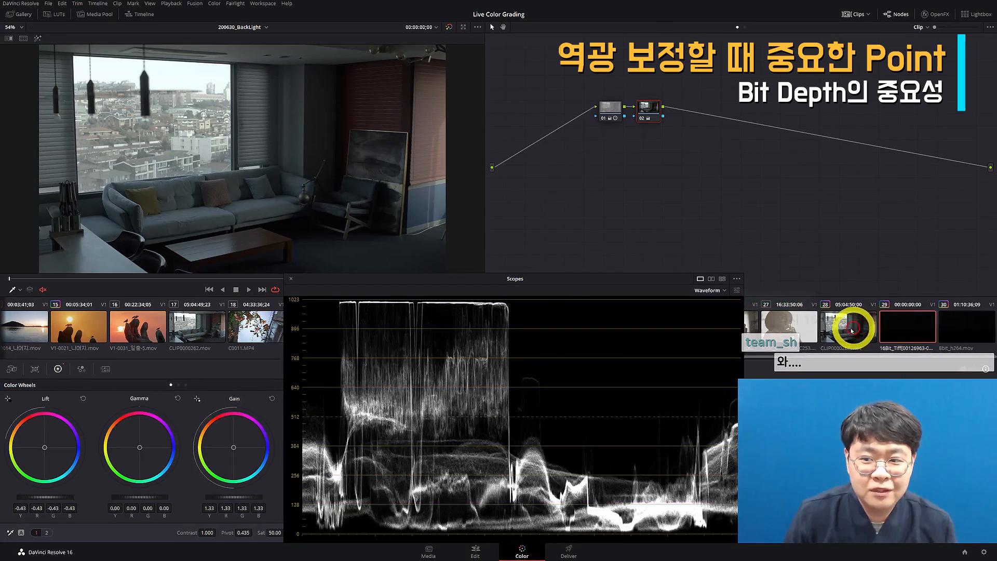
pyautogui.click(853, 328)
pyautogui.click(899, 331)
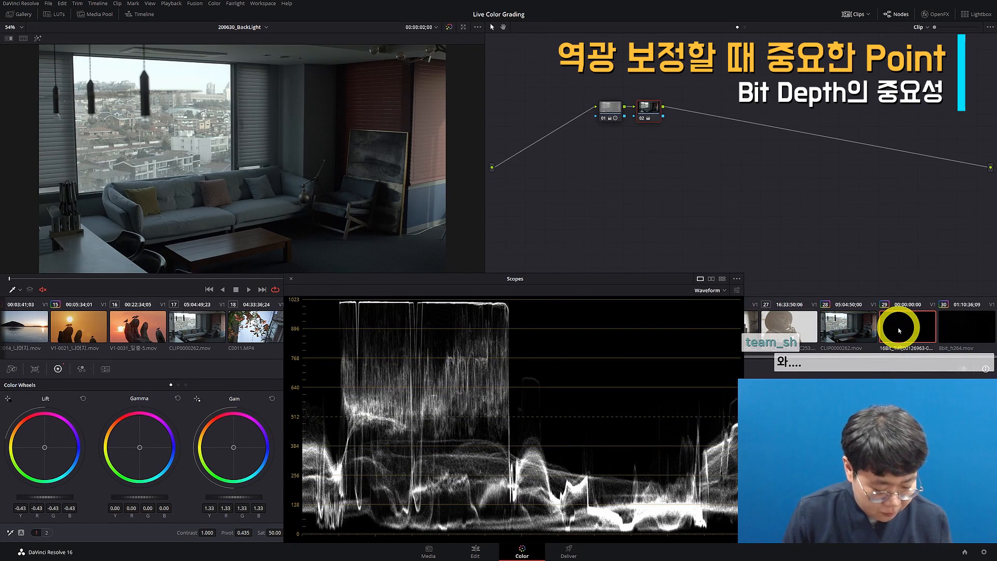
pyautogui.click(954, 326)
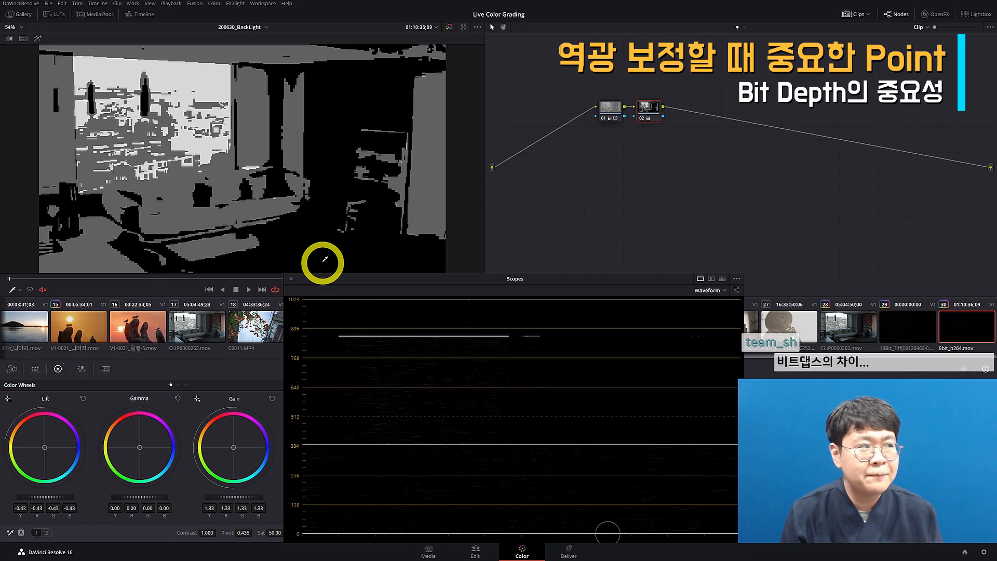
# - Compare the ungraded CLIP0000262 source with the 16-bit and 8-bit clips, viewing both rendered clips with grades bypassed and enabled
pyautogui.click(202, 333)
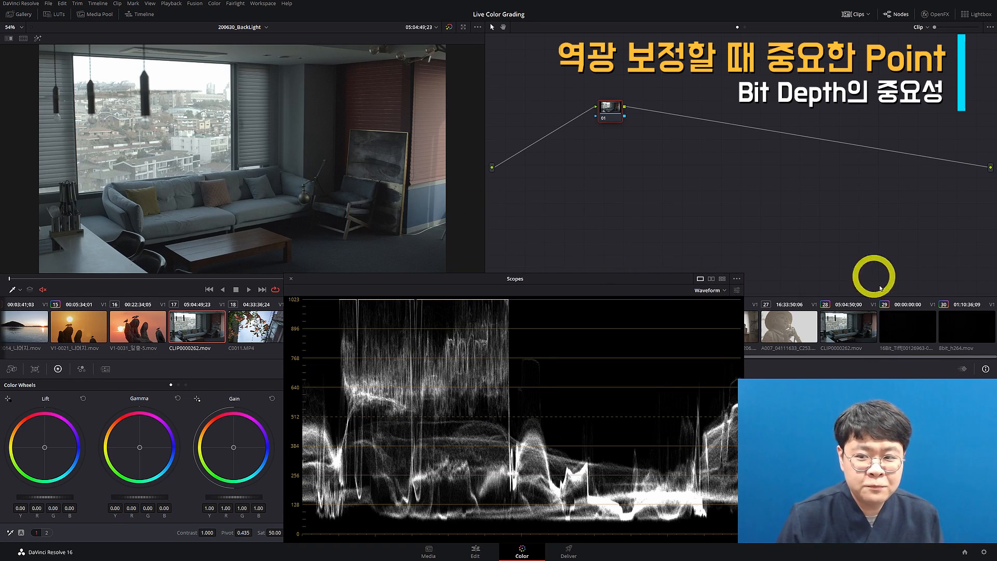
pyautogui.click(901, 326)
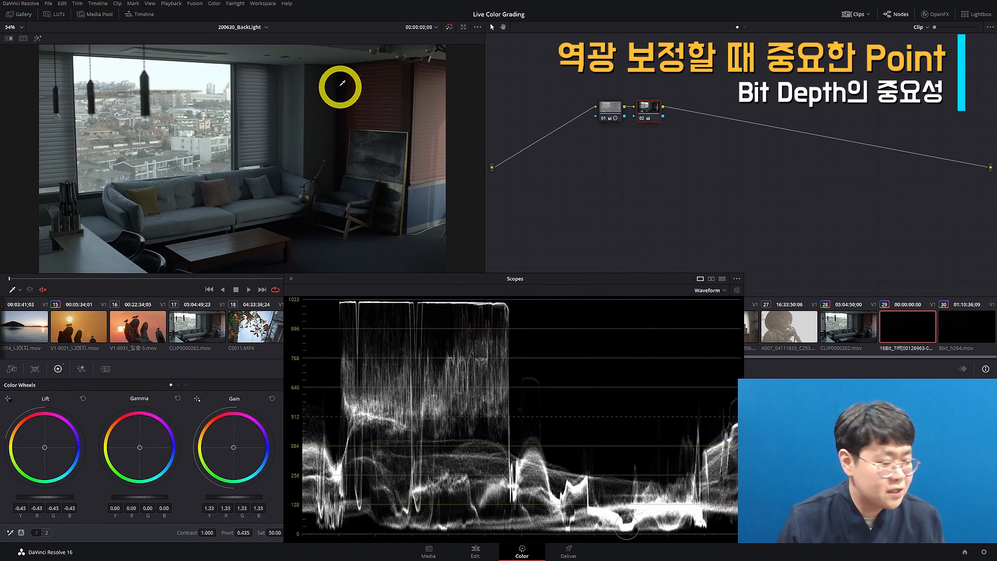
pyautogui.click(953, 328)
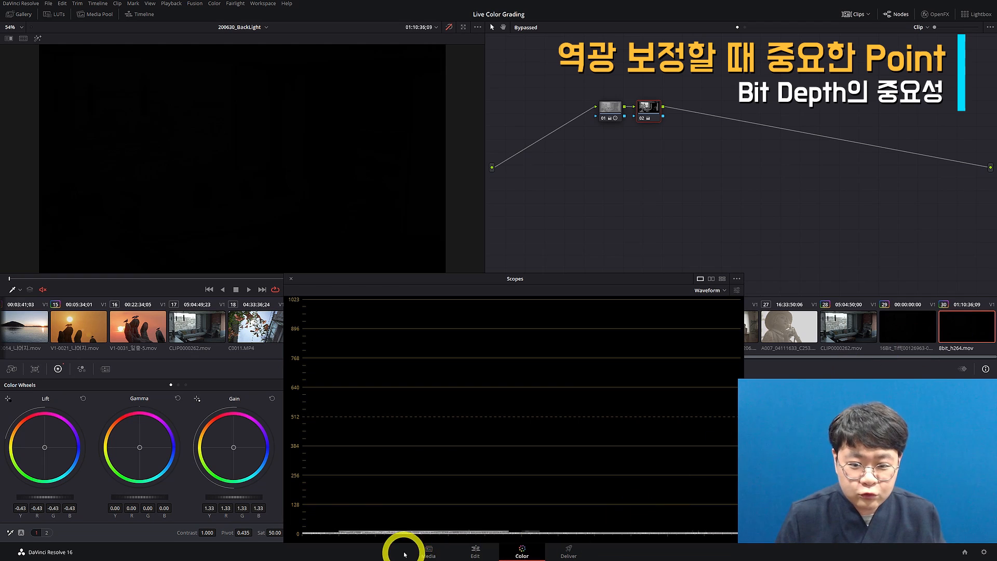
pyautogui.click(895, 327)
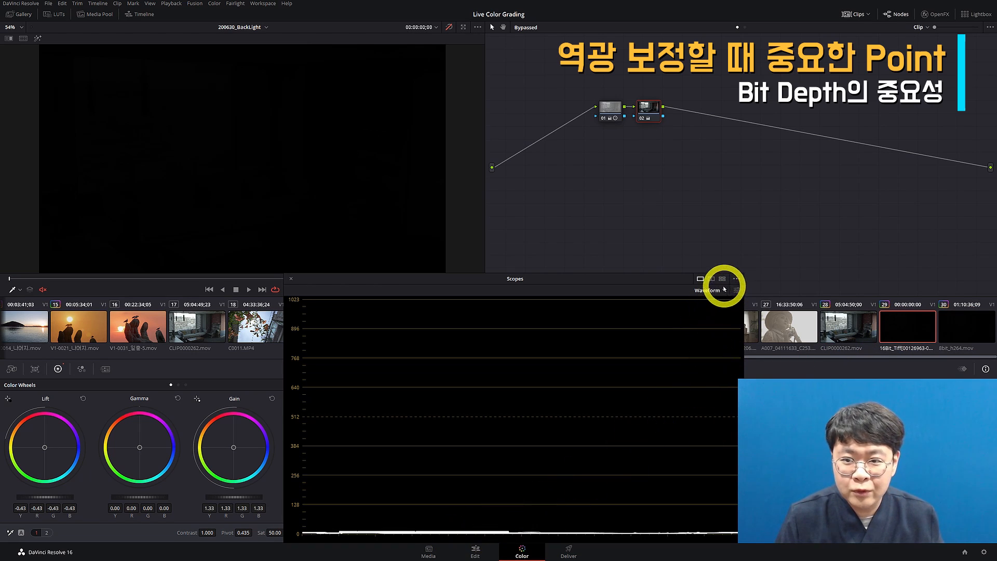
pyautogui.click(953, 334)
pyautogui.click(956, 332)
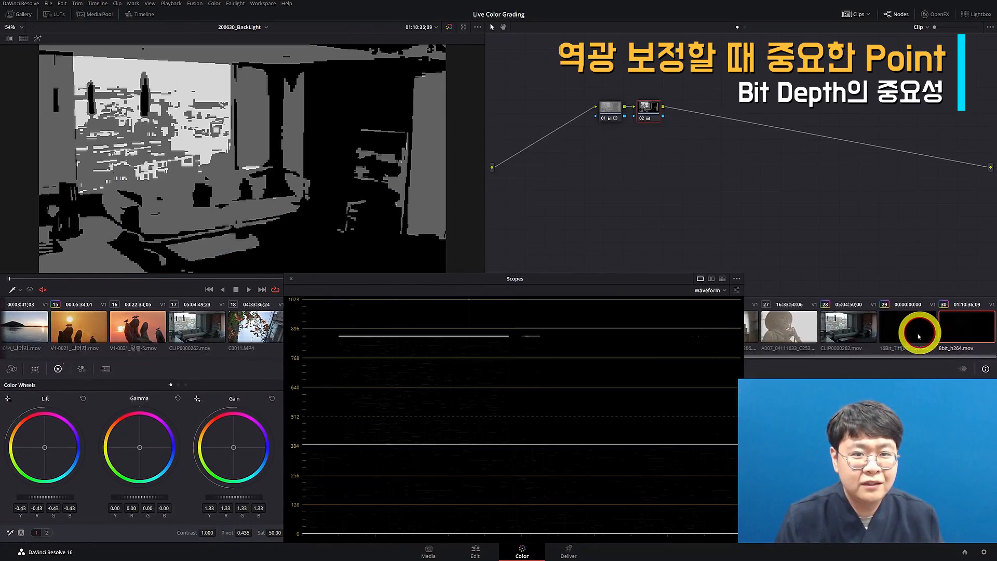
pyautogui.click(907, 333)
pyautogui.click(949, 332)
pyautogui.click(915, 334)
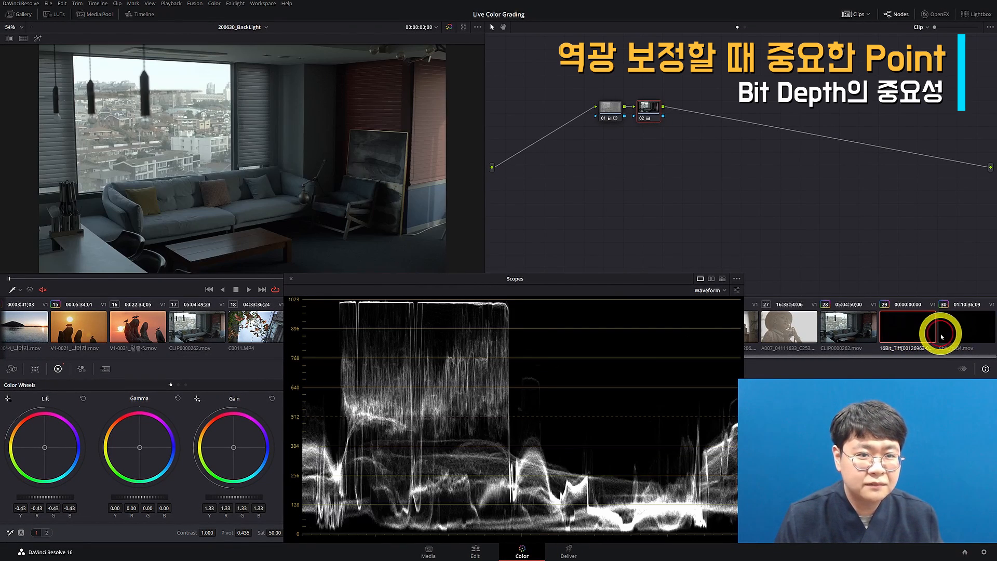
# - Render the darkened CLIP0000262 range as an MXF OP-Atom file with DNxHR 444, named 12bit_DNxHR
pyautogui.click(826, 329)
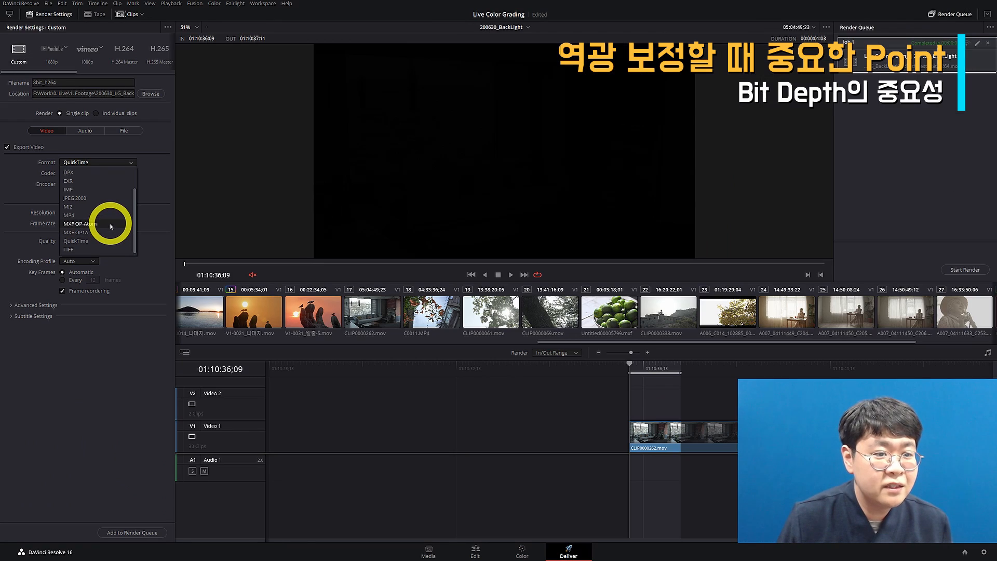
pyautogui.click(118, 224)
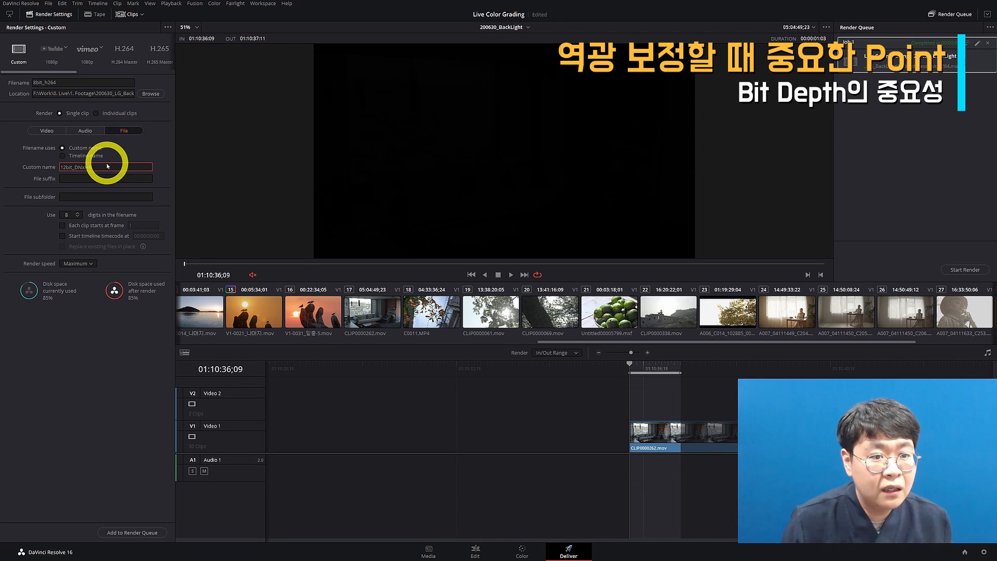
pyautogui.click(129, 533)
pyautogui.click(963, 270)
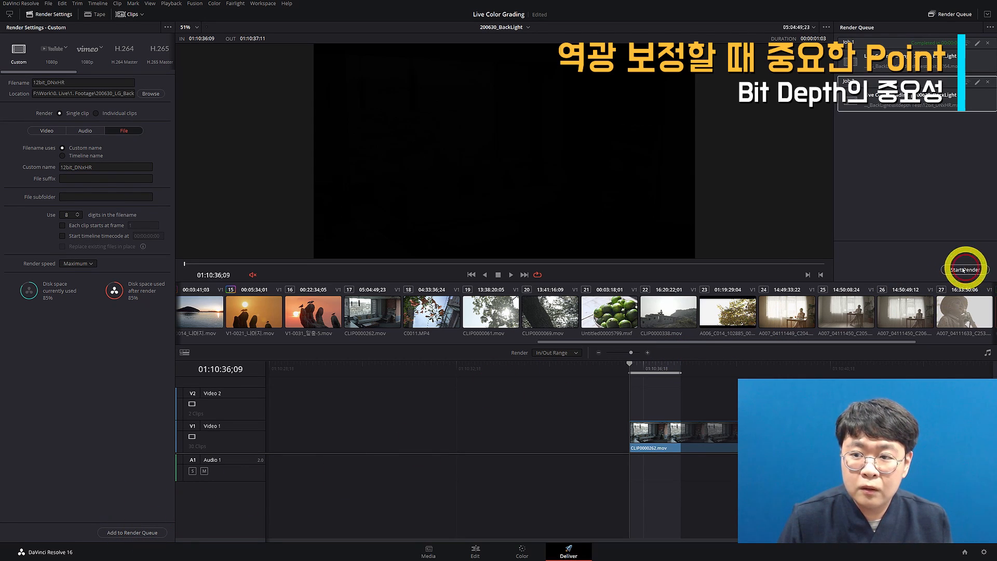
# - Render the same range as MXF OP-Atom with type DNxHR HQX 10-bit, named 10bit_DNxHR 422
pyautogui.click(102, 184)
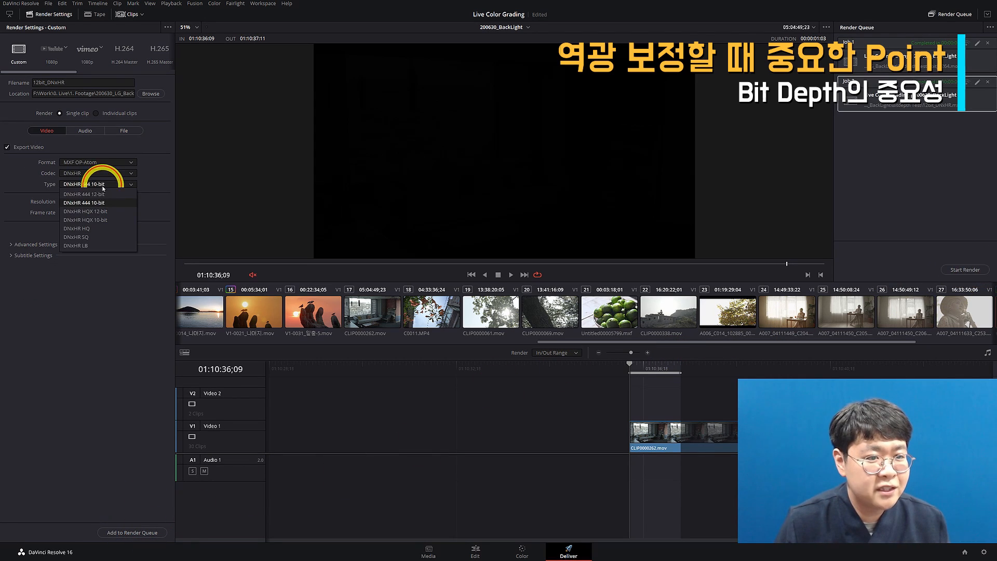
pyautogui.click(120, 221)
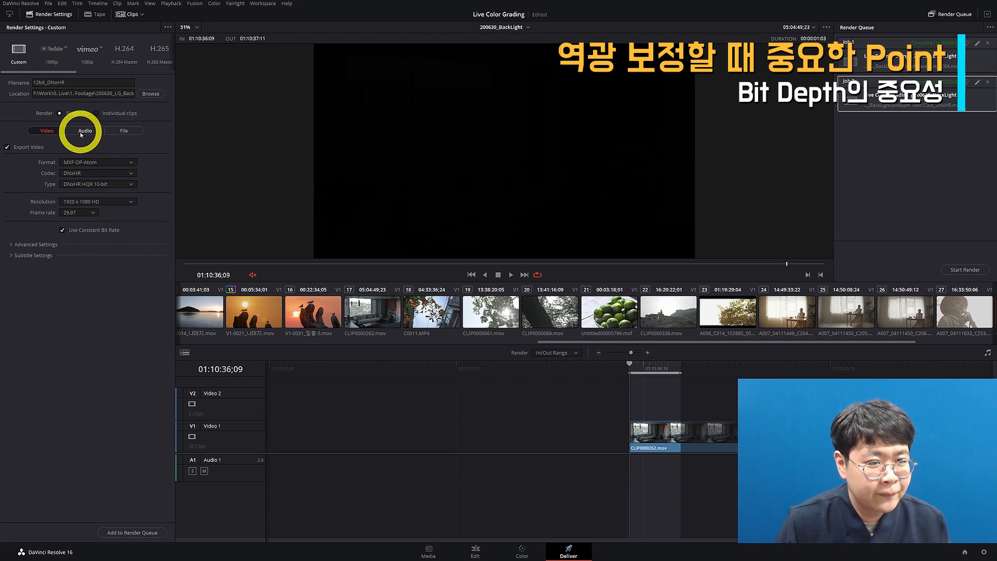
pyautogui.click(125, 130)
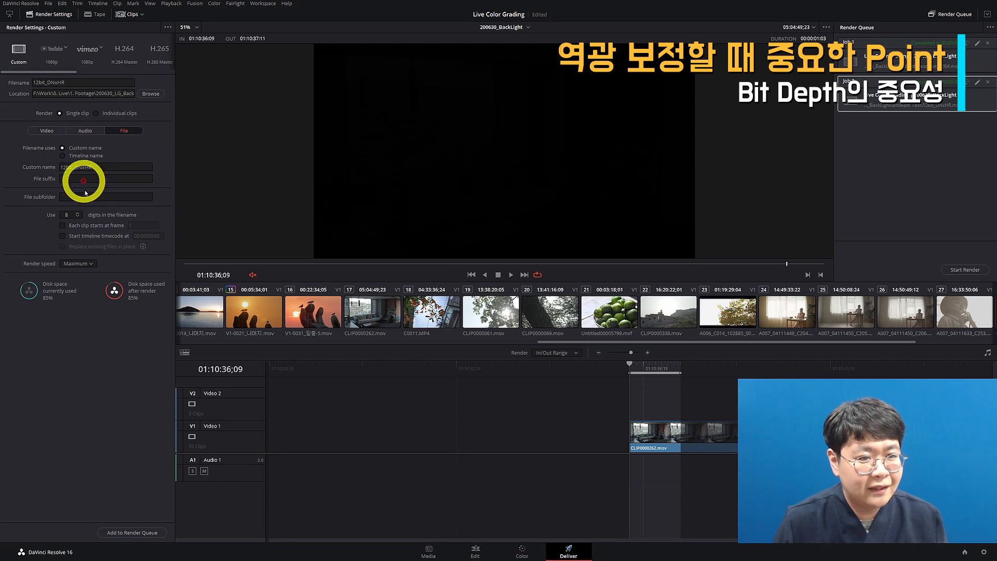
pyautogui.click(64, 167)
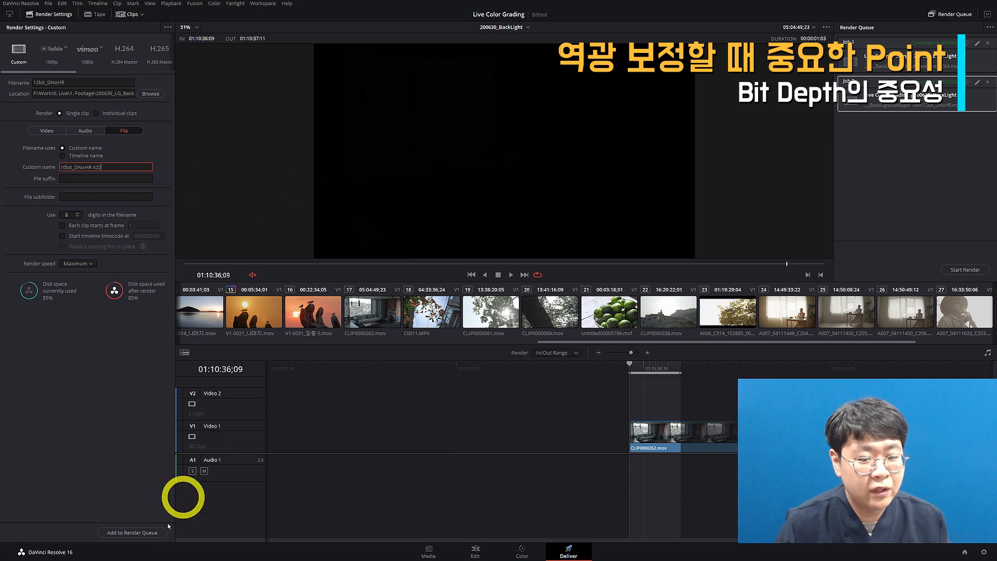
pyautogui.click(136, 535)
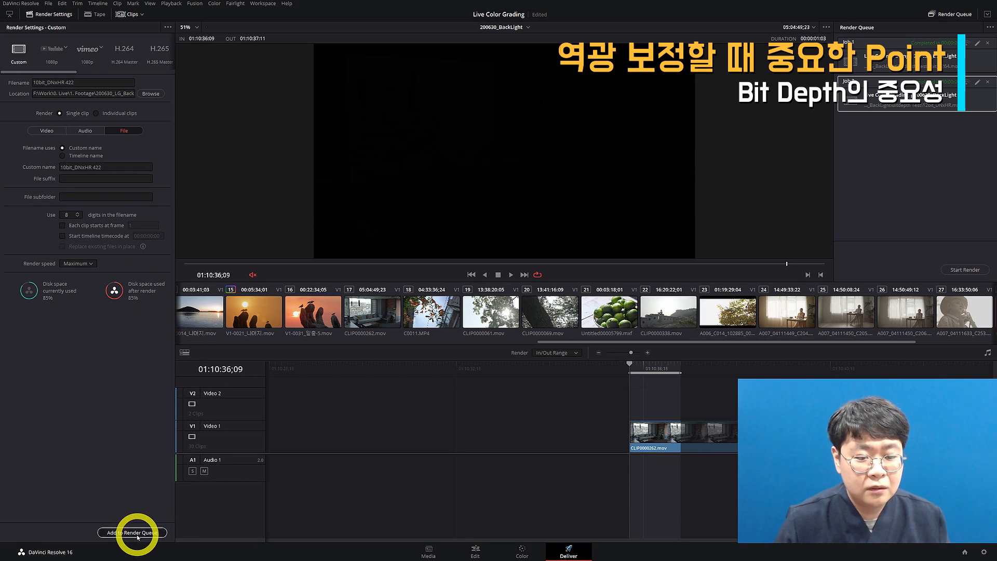
pyautogui.click(959, 271)
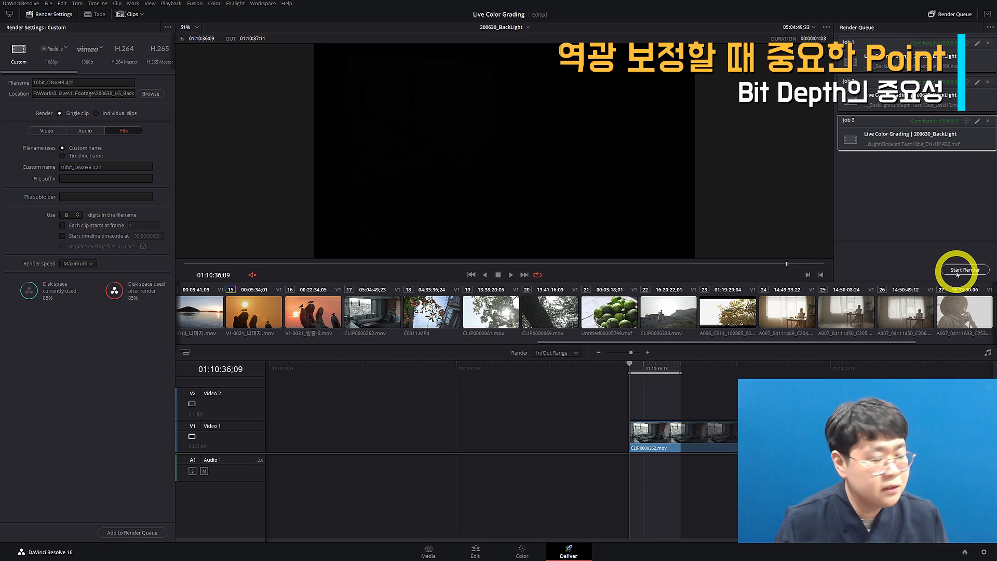
# - Import 10bit_DNxHR 422.mxf and 12bit_DNxHR.mxf from the Bitdepth Test folder into the 200629_LG_Backlight bin
pyautogui.click(428, 555)
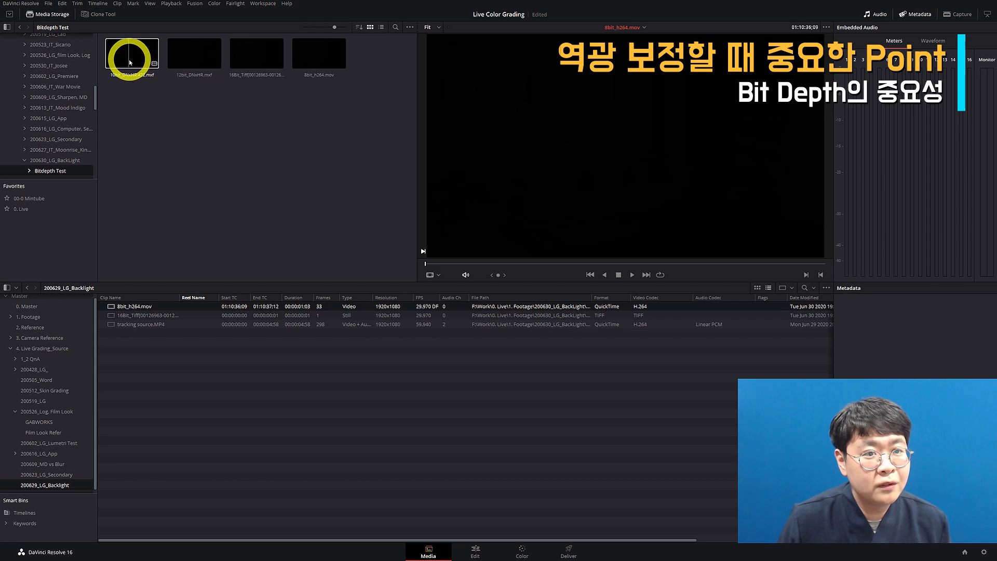
pyautogui.moveTo(130, 62); pyautogui.dragTo(212, 407)
pyautogui.moveTo(195, 60); pyautogui.dragTo(258, 440)
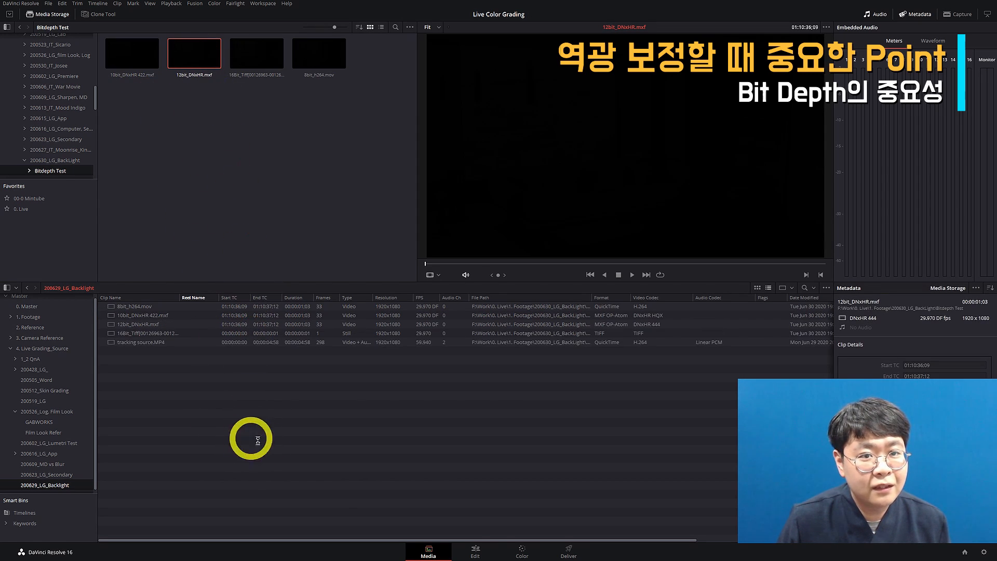
# - Append the 10bit_DNxHR 422 and 12bit_DNxHR clips to the end of Video 1, right after the 8-bit clip
pyautogui.click(477, 552)
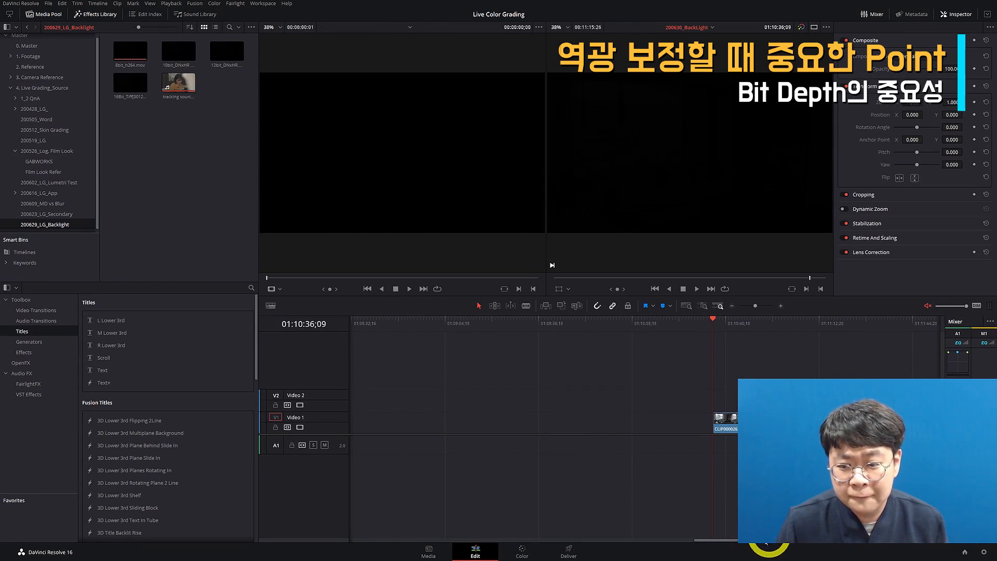
pyautogui.click(178, 48)
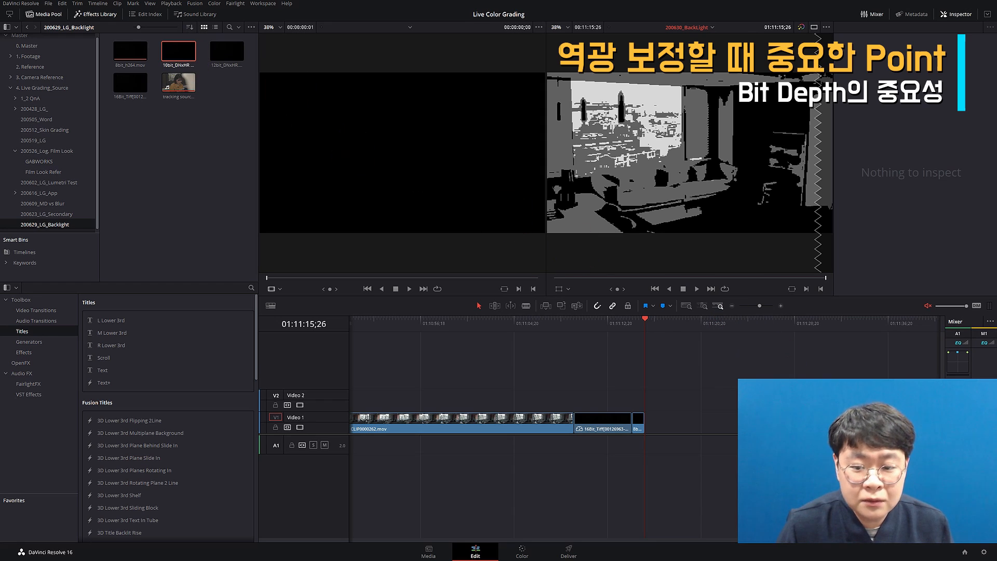
pyautogui.moveTo(178, 48); pyautogui.dragTo(645, 423)
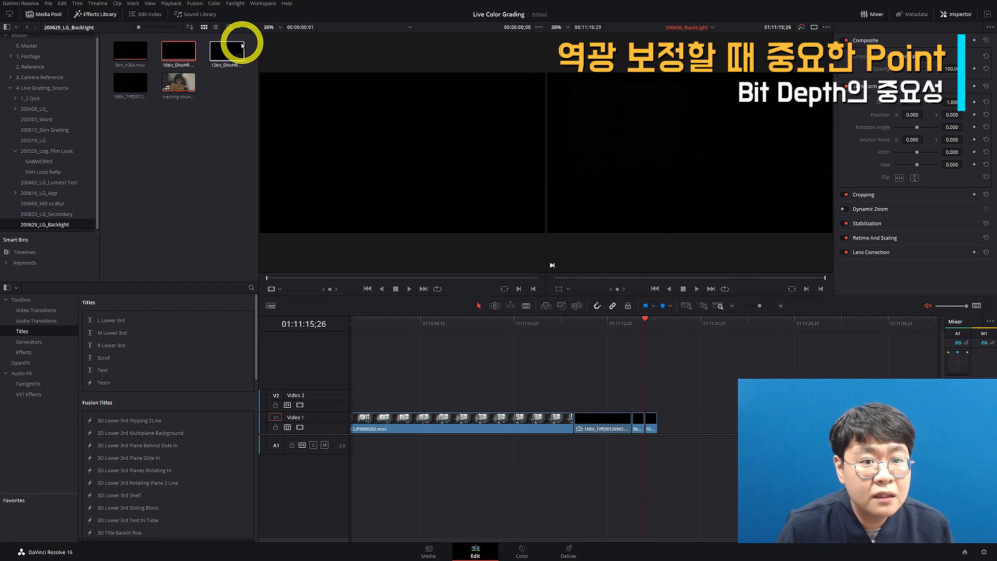
pyautogui.moveTo(242, 45); pyautogui.dragTo(659, 437)
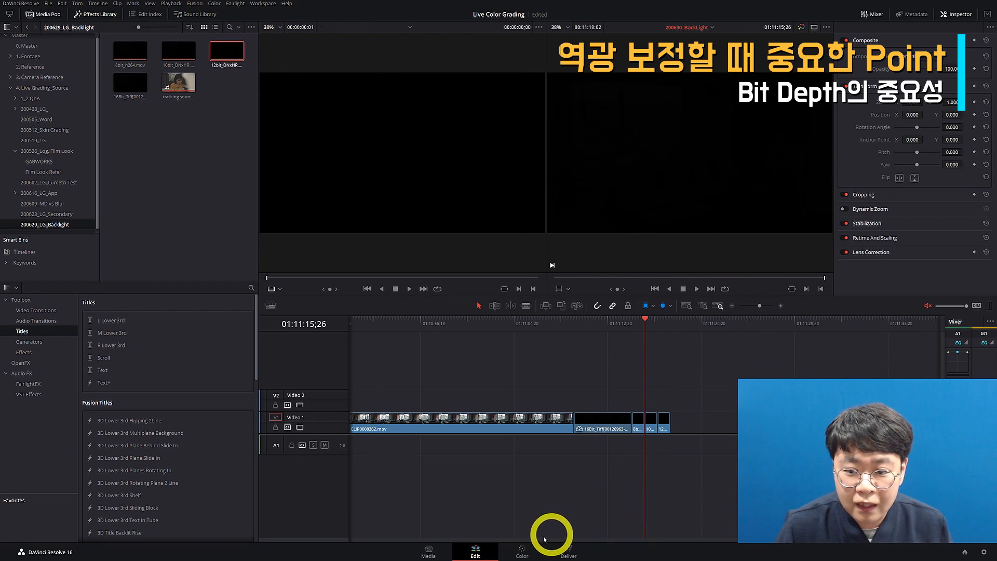
# - Copy the grade of the 8bit_h264 clip onto the 10bit_DNxHR 422 and 12bit_DNxHR clips
pyautogui.click(524, 549)
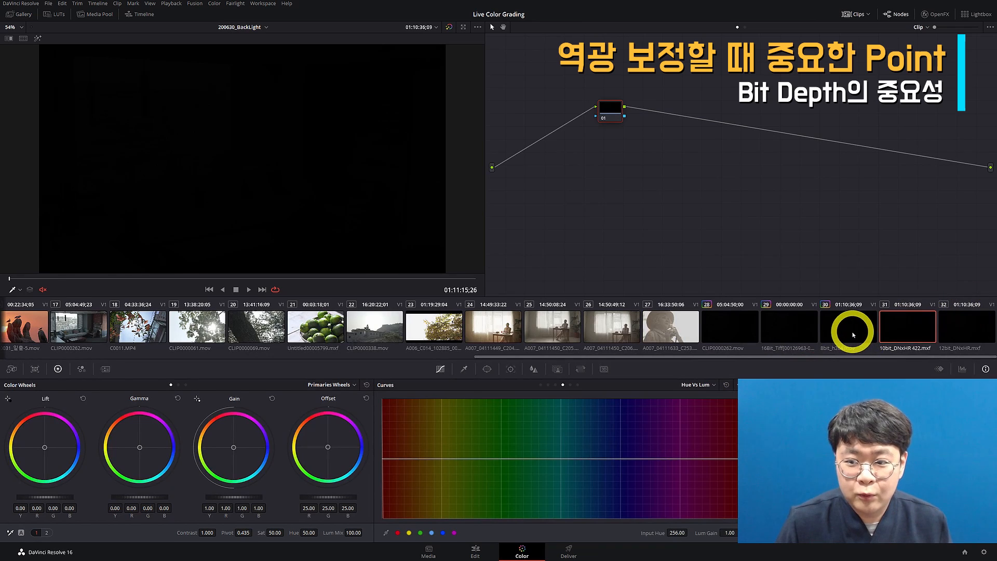
pyautogui.click(853, 335)
pyautogui.click(908, 331)
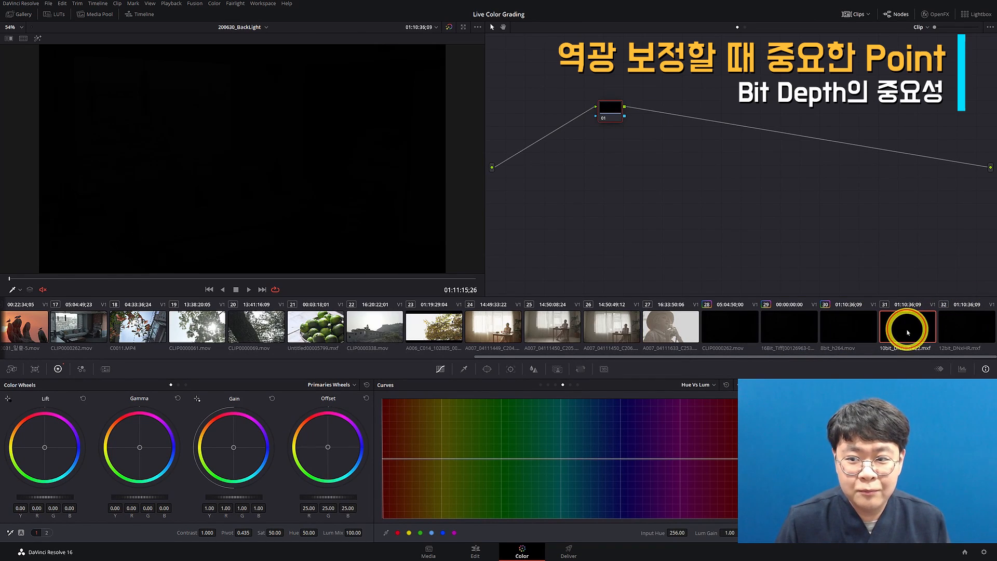
pyautogui.click(841, 329)
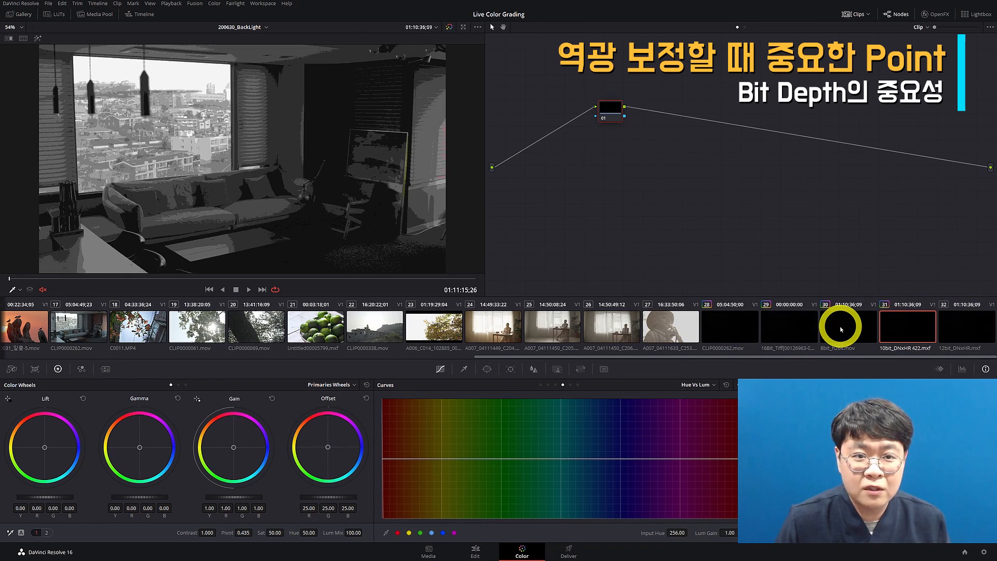
pyautogui.click(966, 331)
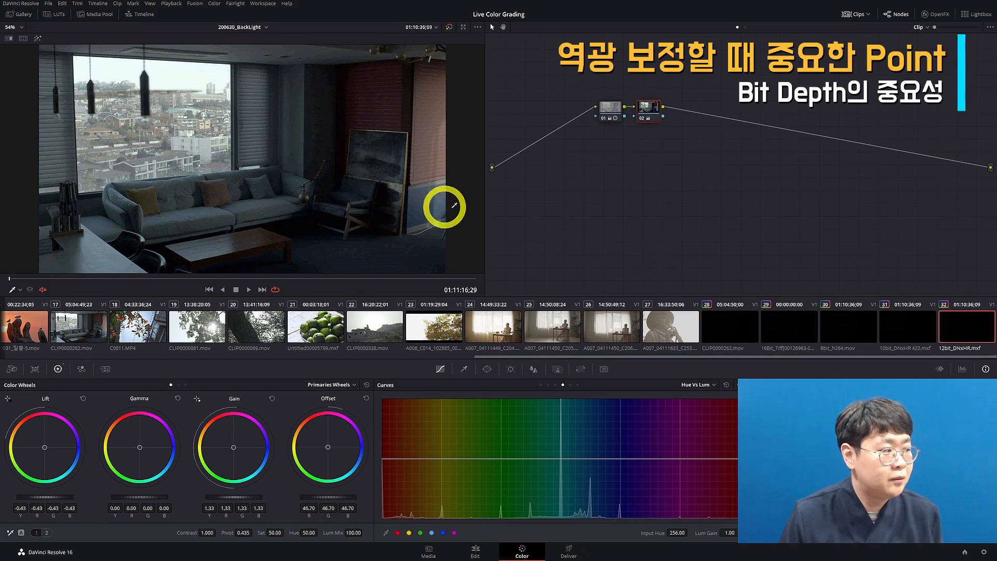
# - Move the 16-bit TIFF clip behind the 12-bit clip so the renders run from 8 to 16 bits on the timeline
pyautogui.click(792, 328)
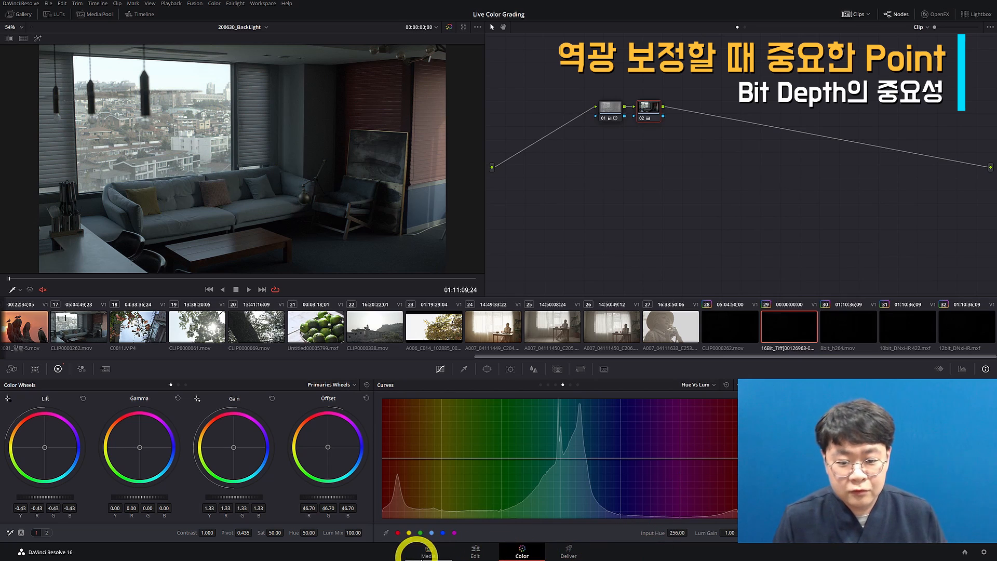
pyautogui.click(475, 551)
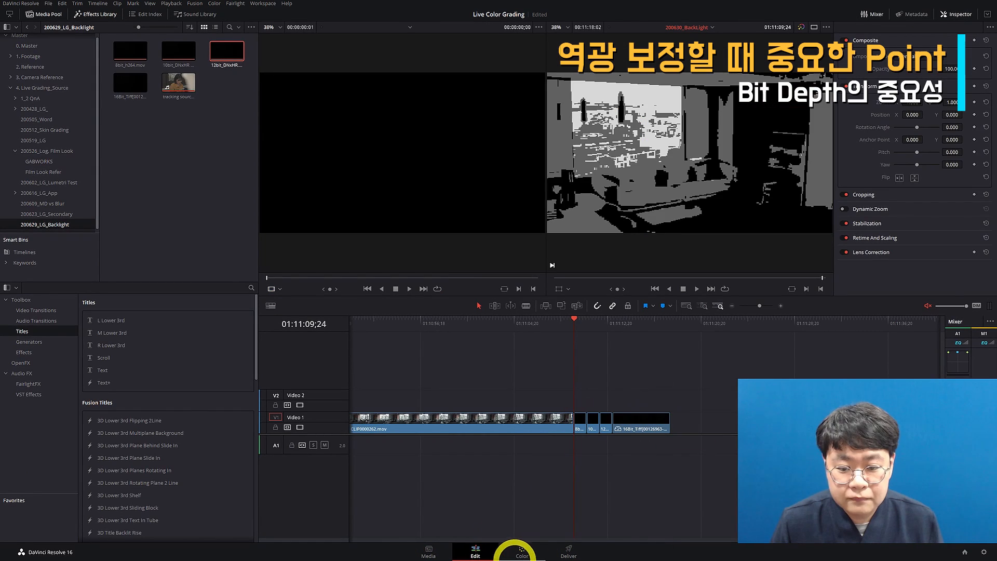
pyautogui.click(519, 549)
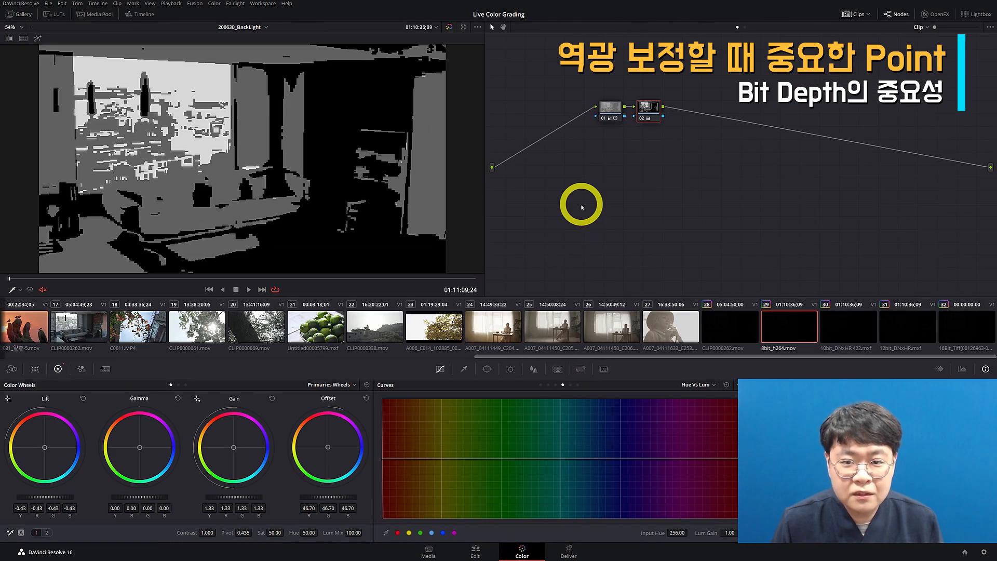
# - Compare the darkened CLIP0000262 source with the graded 8-bit, 10-bit, 12-bit and 16-bit clips, one after another
pyautogui.click(730, 327)
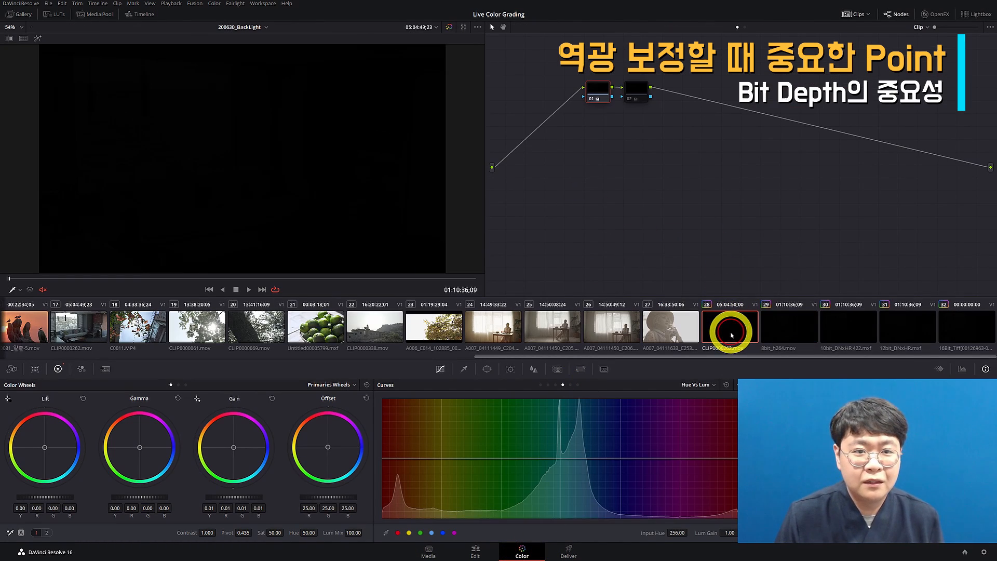
pyautogui.click(760, 333)
pyautogui.hotkey('shift', 'd')
pyautogui.hotkey('shift', 'd')
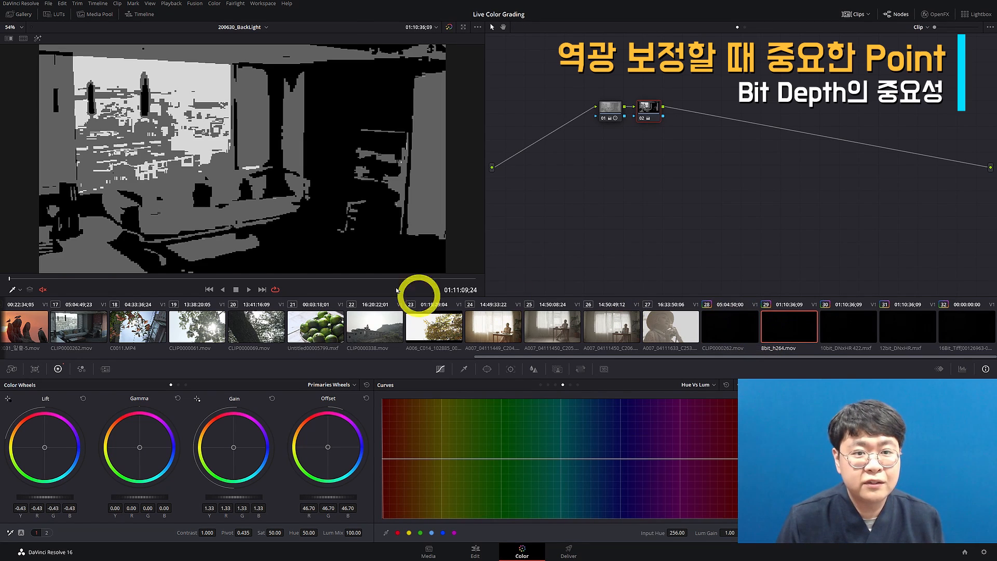
pyautogui.click(834, 336)
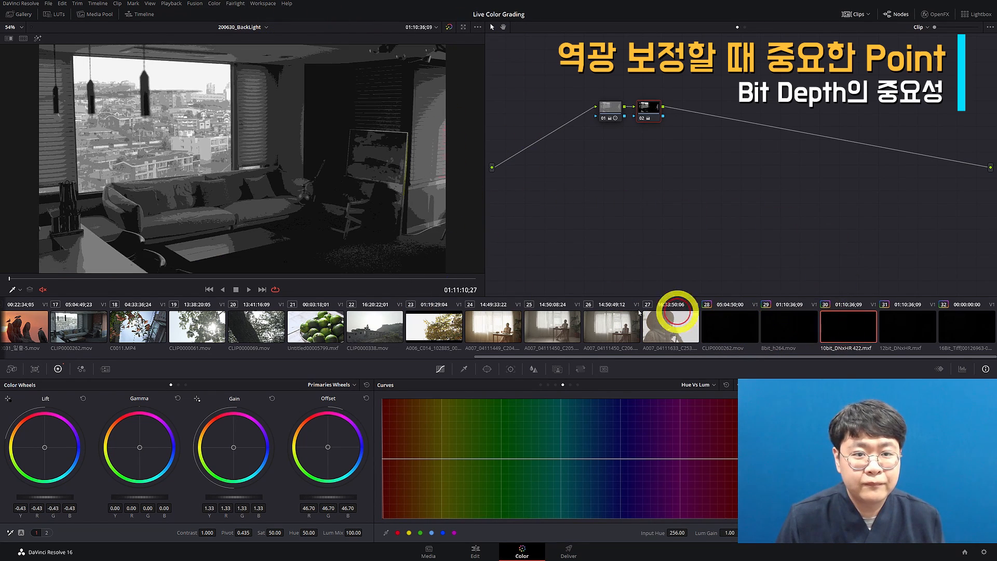
pyautogui.click(892, 332)
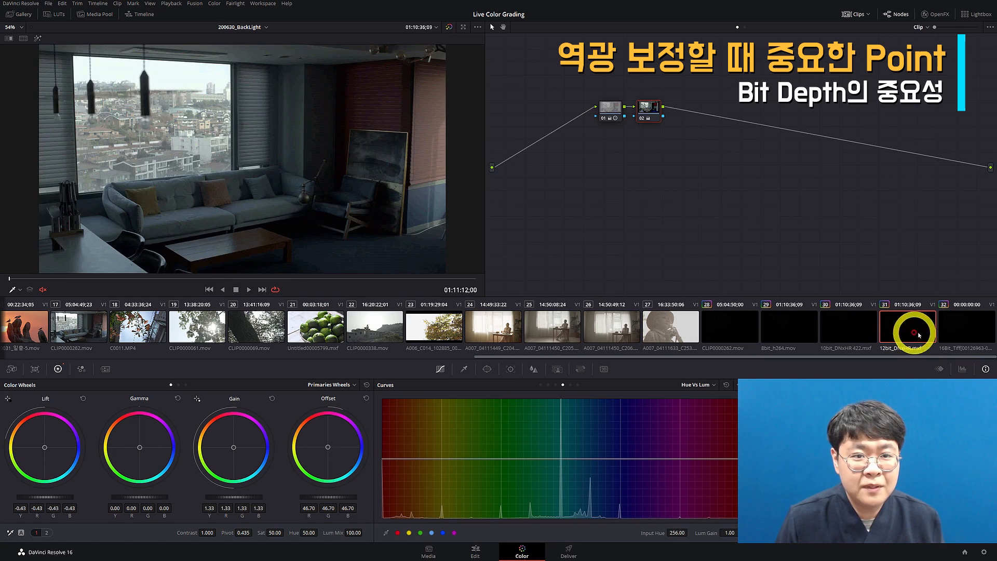
pyautogui.click(953, 325)
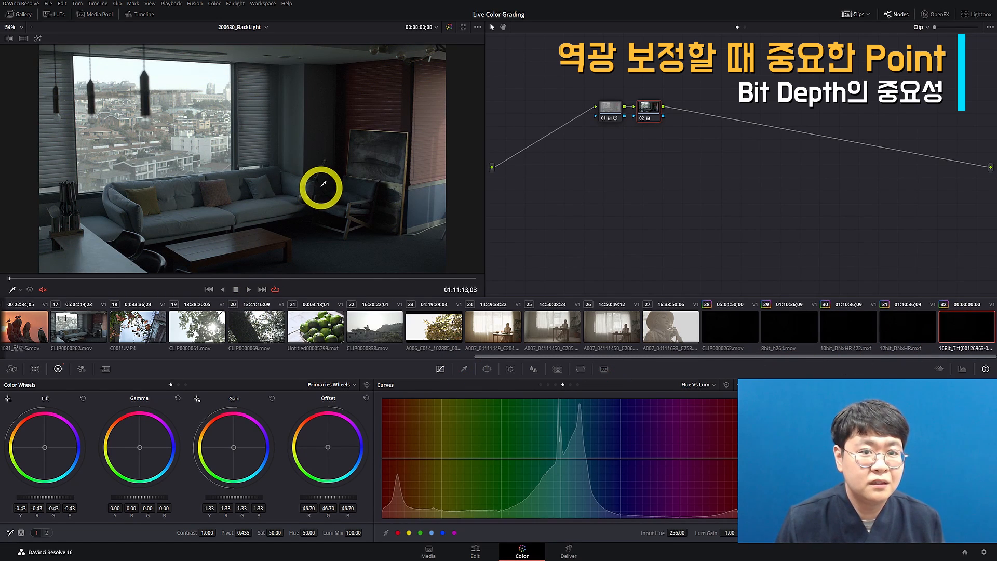
# - Examine the 16-bit TIFF clip's dark wall up close with the waveform scope open, bypassing and re-enabling the grade
pyautogui.scroll(10, 320, 185)
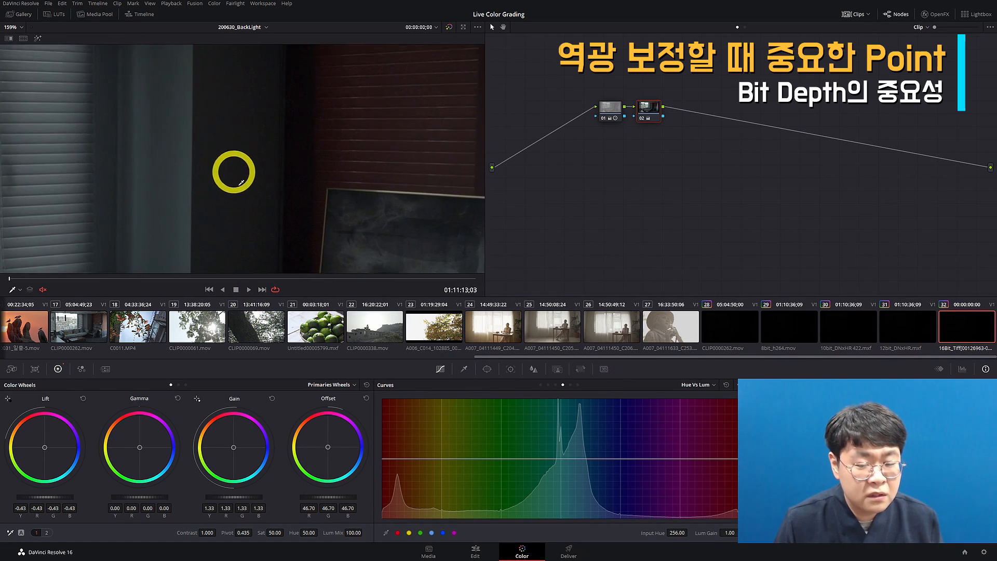
pyautogui.scroll(5, 275, 234)
pyautogui.hotkey('ctrl', 'shift', 'w')
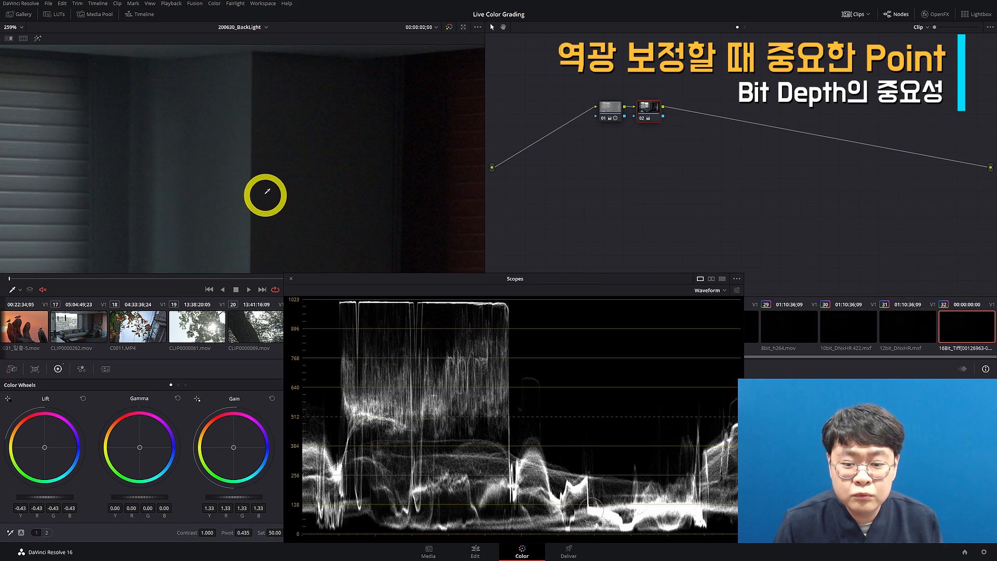
pyautogui.moveTo(265, 195); pyautogui.dragTo(384, 275)
pyautogui.moveTo(278, 150); pyautogui.dragTo(347, 169)
pyautogui.hotkey('shift', 'd')
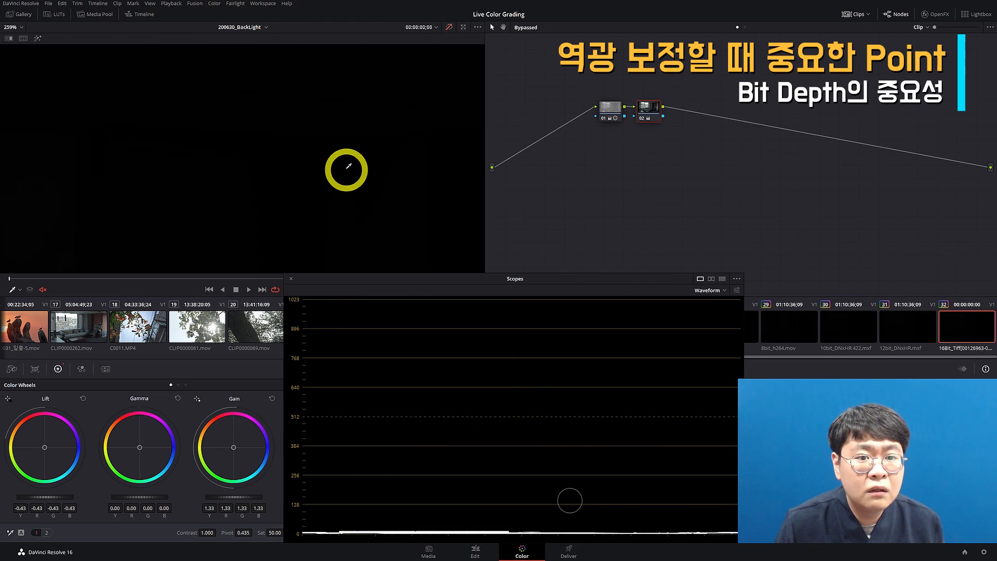
pyautogui.hotkey('shift', 'd')
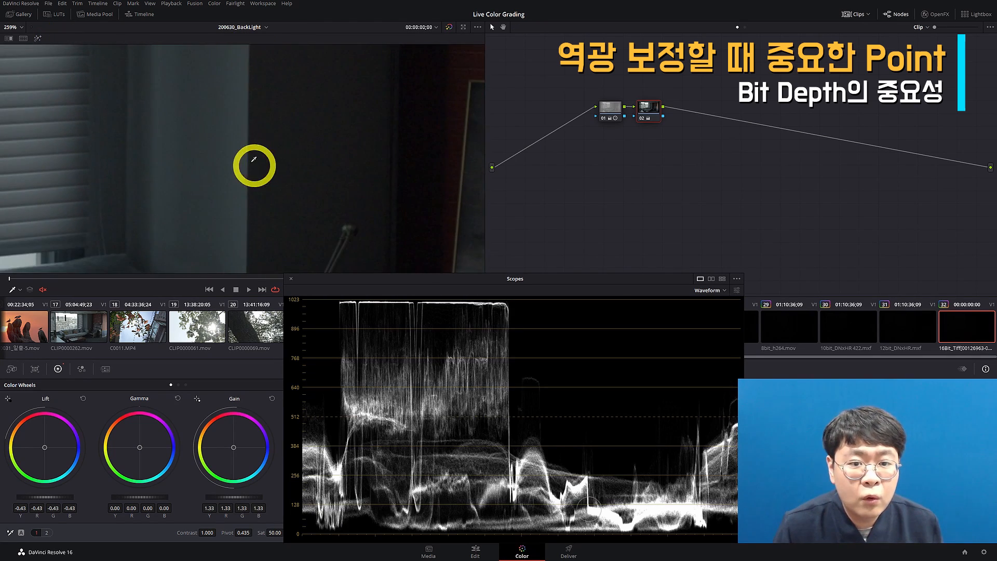
# - Inspect the blinds, table, chairs and floor of the graded 16-bit image up close, then return to the full frame
pyautogui.moveTo(251, 162); pyautogui.dragTo(312, 130)
pyautogui.moveTo(207, 143); pyautogui.dragTo(405, 90)
pyautogui.moveTo(150, 163); pyautogui.dragTo(289, 160)
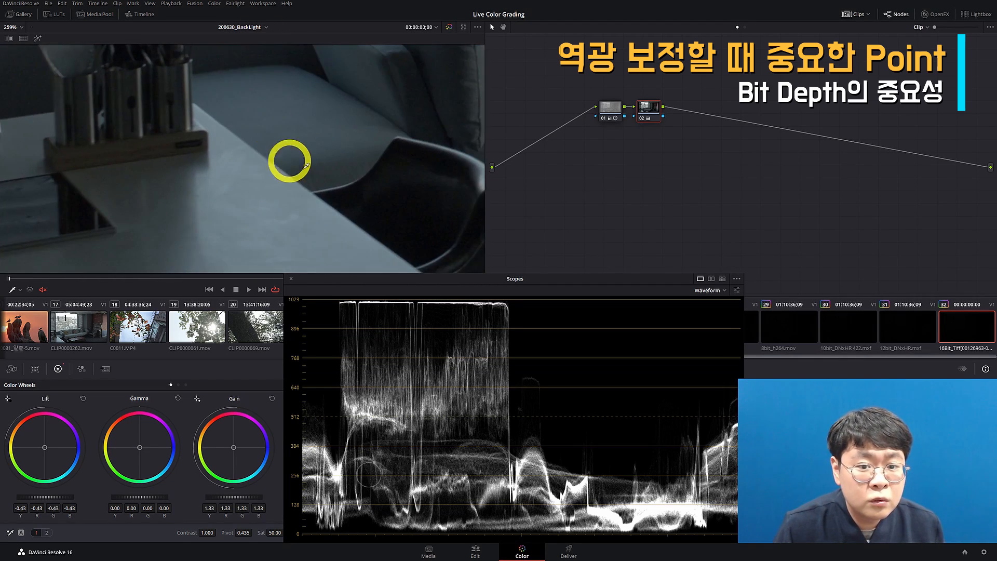
pyautogui.moveTo(410, 234); pyautogui.dragTo(218, 131)
pyautogui.scroll(4, 223, 129)
pyautogui.scroll(1, 273, 99)
pyautogui.moveTo(416, 83); pyautogui.dragTo(208, 125)
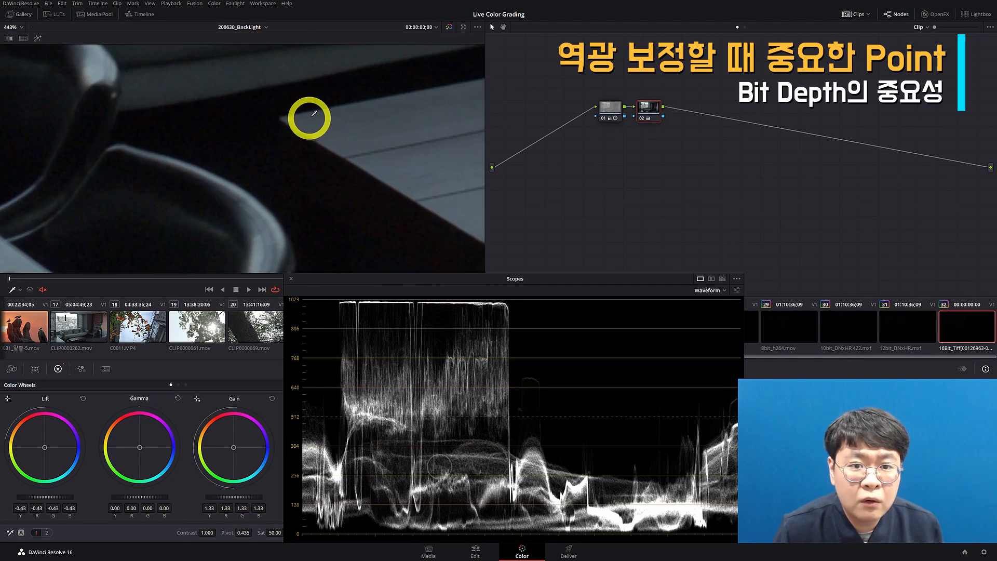
pyautogui.moveTo(410, 104); pyautogui.dragTo(208, 151)
pyautogui.moveTo(287, 155); pyautogui.dragTo(207, 166)
pyautogui.moveTo(374, 109); pyautogui.dragTo(80, 140)
pyautogui.moveTo(403, 78); pyautogui.dragTo(227, 94)
pyautogui.hotkey('shift', 'z')
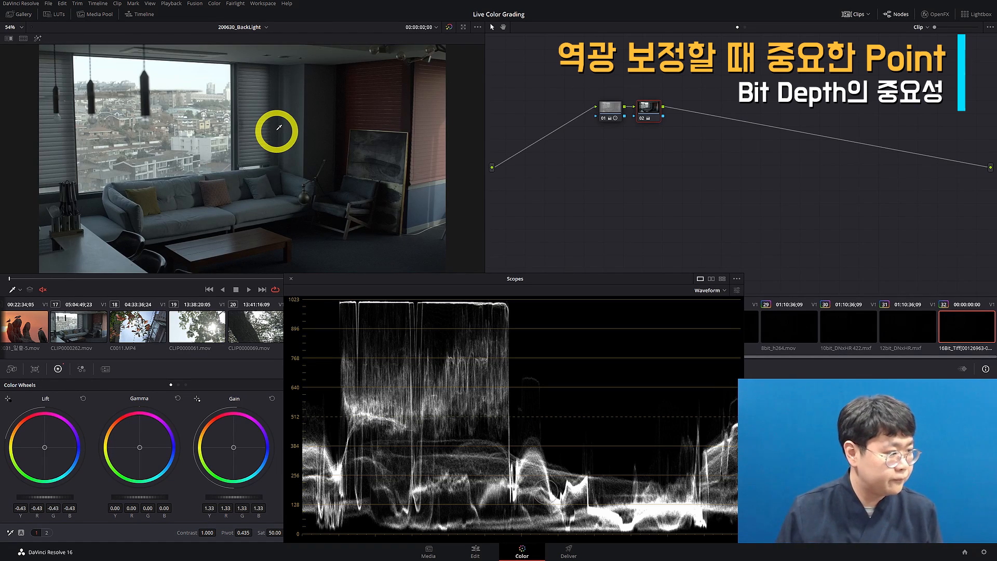
# - Compare the waveforms of the graded 8-bit, 10-bit, 12-bit and 16-bit clips, then close the scopes
pyautogui.click(789, 333)
pyautogui.click(850, 337)
pyautogui.click(900, 329)
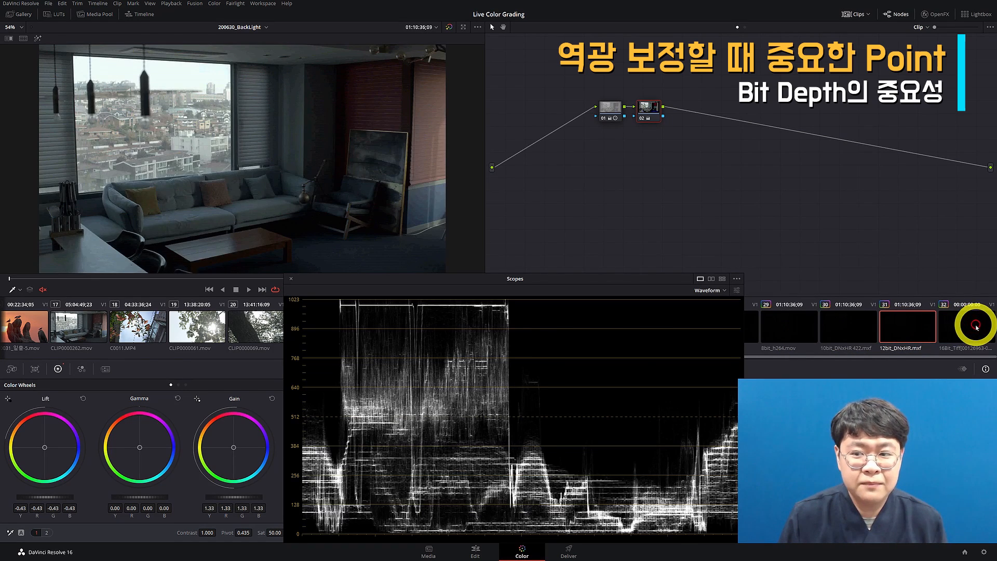
pyautogui.click(976, 328)
pyautogui.click(893, 327)
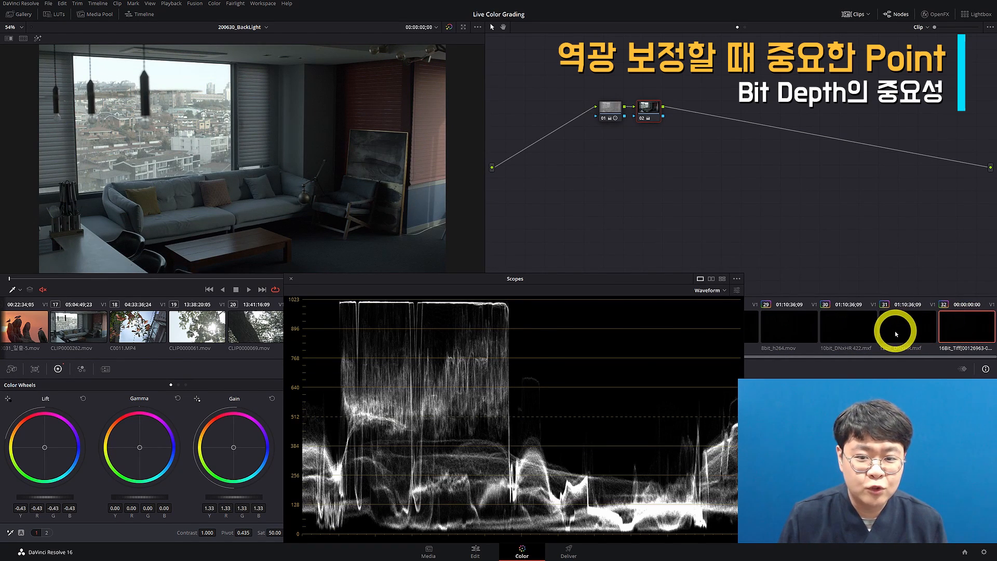
pyautogui.click(846, 324)
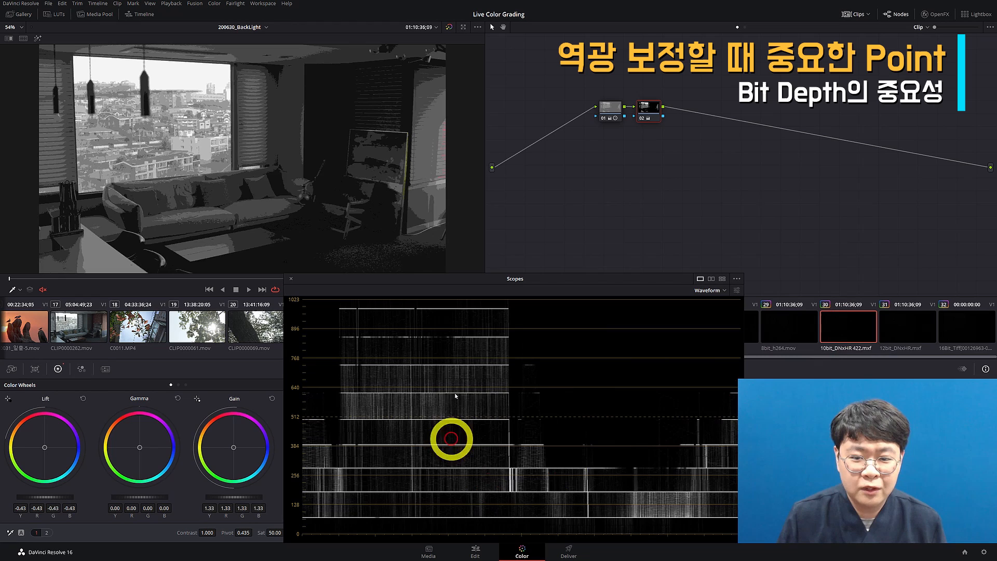
pyautogui.click(913, 349)
pyautogui.click(981, 333)
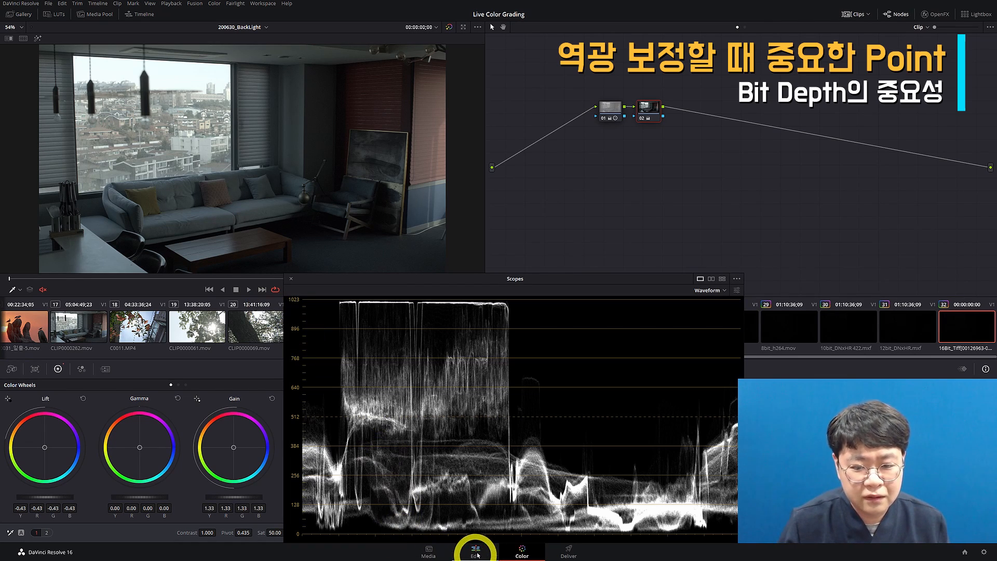
pyautogui.click(292, 278)
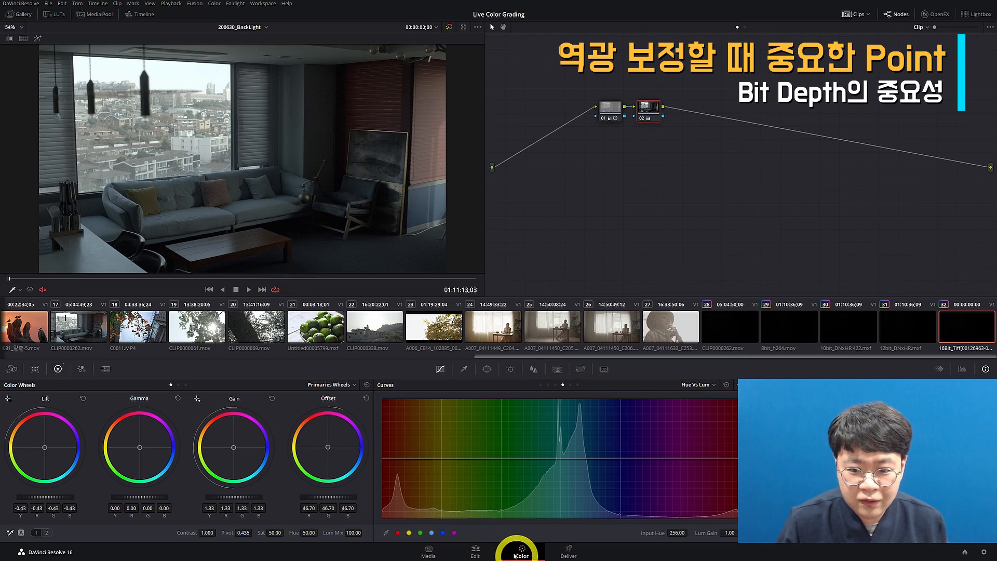
# - Duplicate the four rendered clips on Video 1, placing the copies after a small gap behind the 16-bit TIFF clip
pyautogui.click(476, 550)
pyautogui.moveTo(720, 401); pyautogui.dragTo(578, 432)
pyautogui.moveTo(640, 419); pyautogui.dragTo(755, 423)
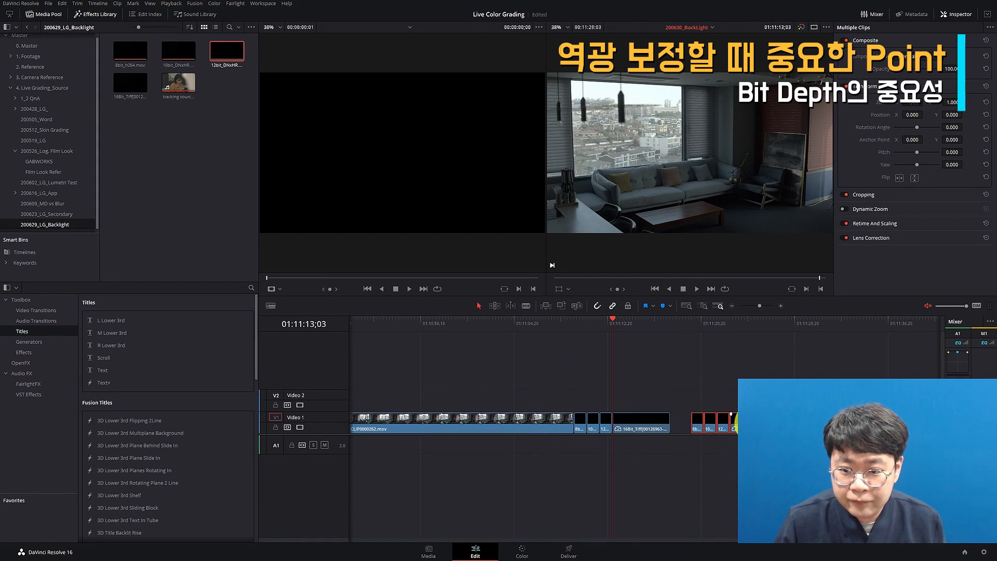
# - Reset all grades and nodes on the four duplicated clips
pyautogui.click(693, 323)
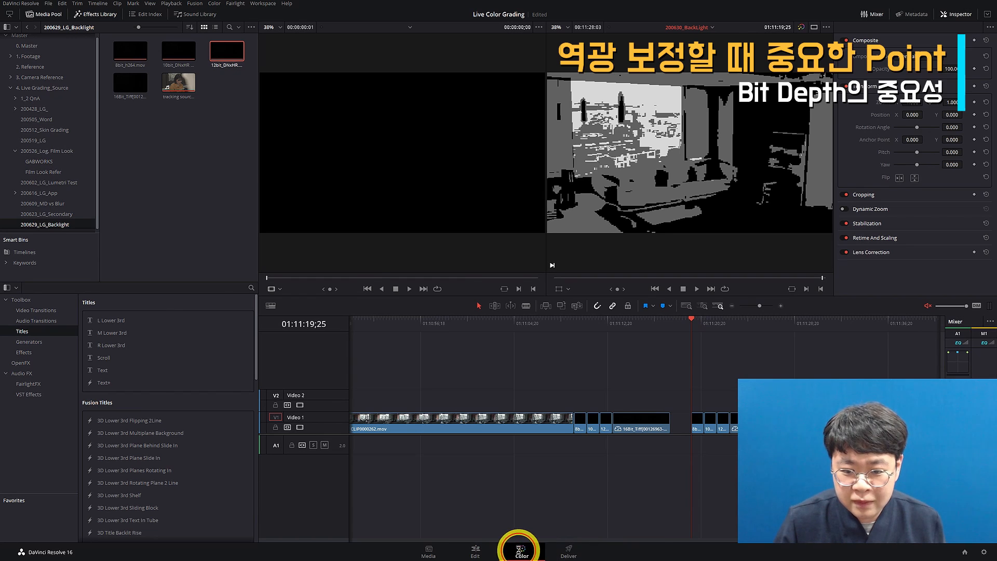
pyautogui.click(521, 551)
pyautogui.rightClick(733, 197)
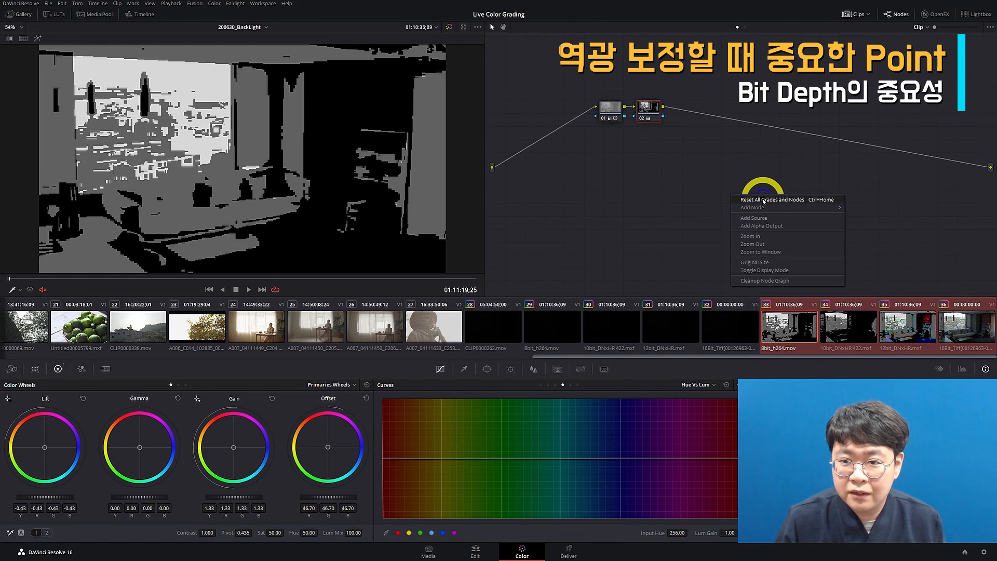
pyautogui.click(764, 200)
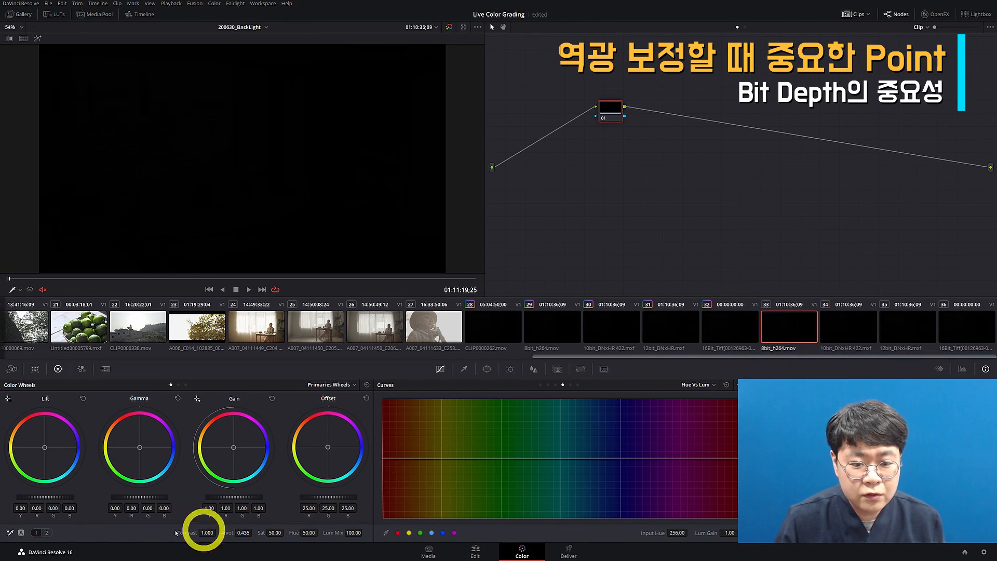
# - Set Shadows to 100 on the duplicated 8bit_h264 clip, with the waveform scope open and moved clear of the controls
pyautogui.click(46, 532)
pyautogui.hotkey('ctrl', 'shift', 'w')
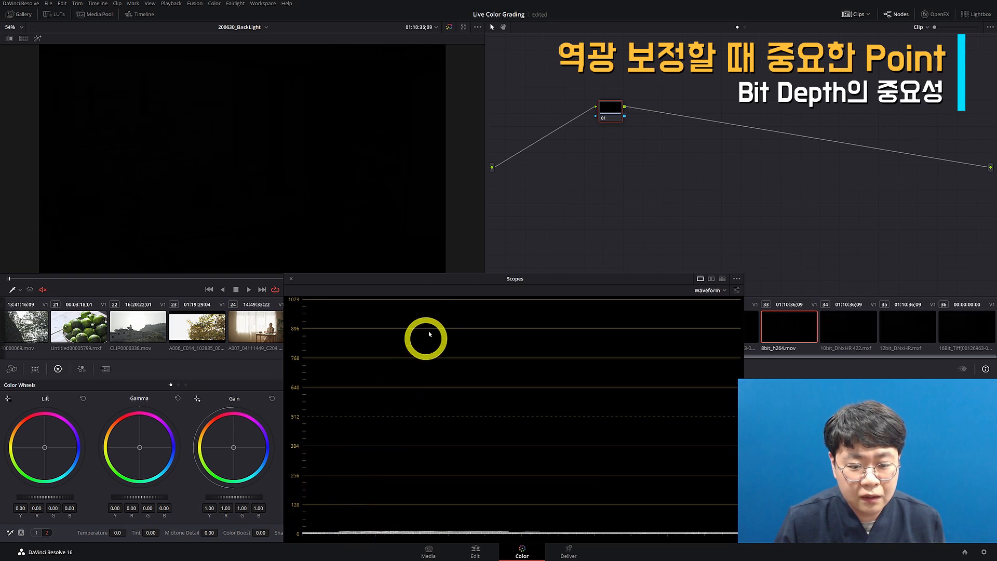
pyautogui.moveTo(571, 278); pyautogui.dragTo(580, 242)
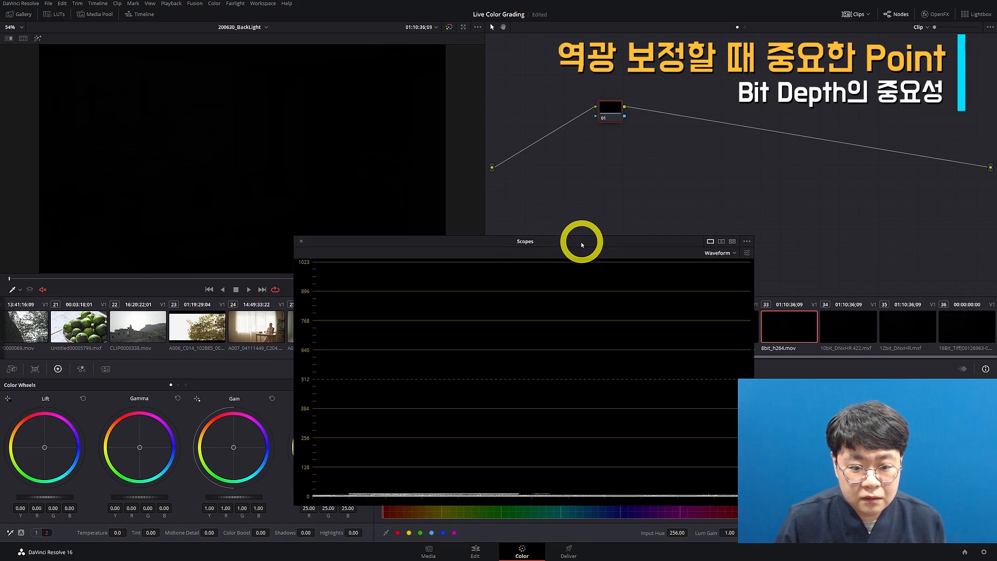
pyautogui.moveTo(306, 533); pyautogui.dragTo(564, 541)
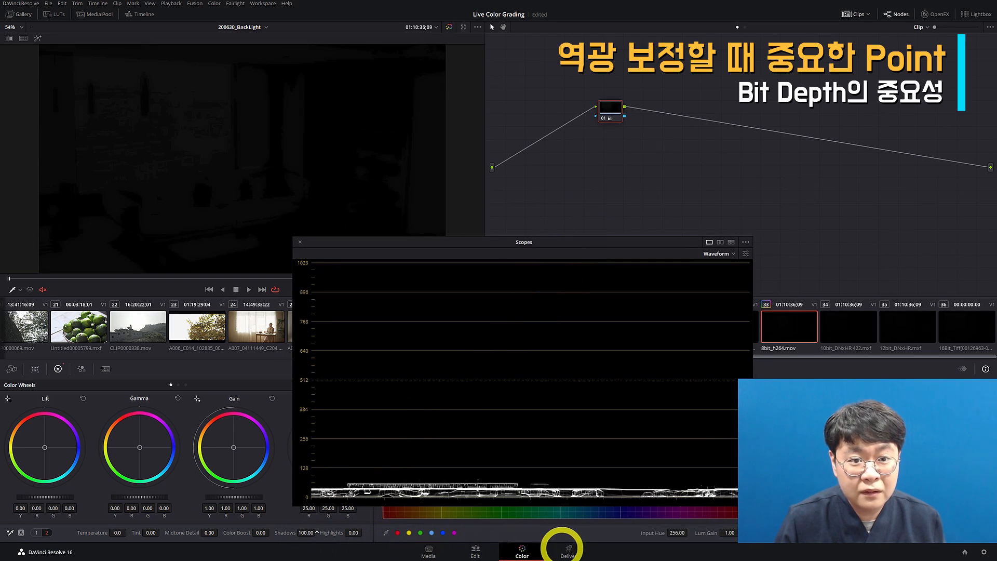
# - Copy the Shadows 100 grade from the duplicated 8bit_h264 clip onto the duplicated 10-bit, 12-bit and 16-bit clips
pyautogui.click(851, 331)
pyautogui.middleClick(793, 334)
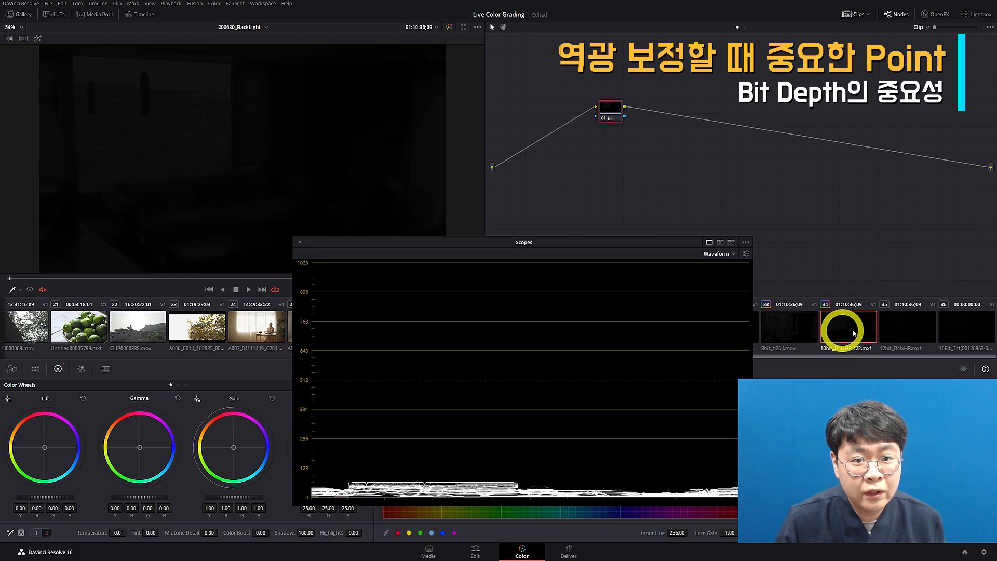
pyautogui.click(904, 332)
pyautogui.middleClick(852, 331)
pyautogui.click(960, 330)
pyautogui.middleClick(909, 328)
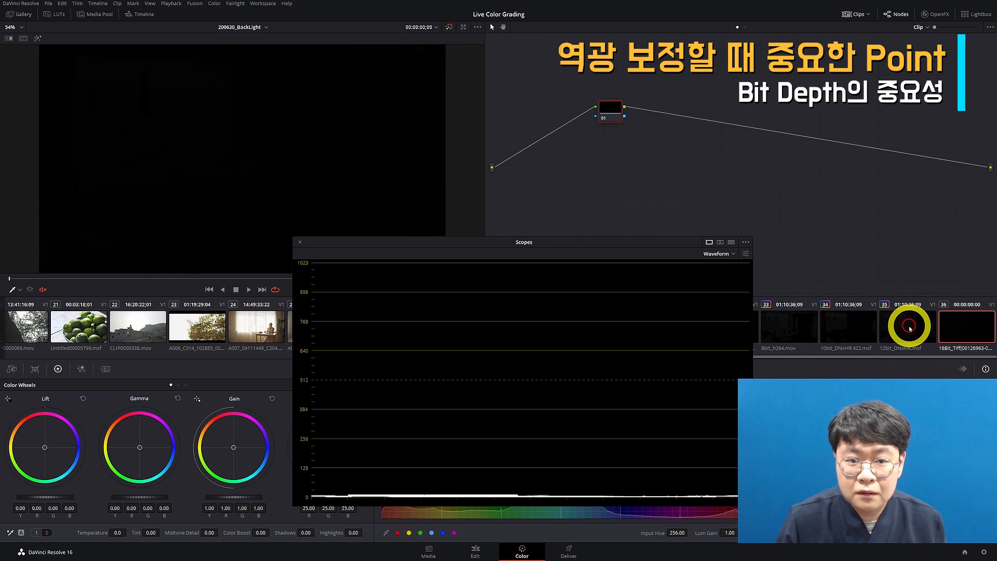
# - Compare the waveforms of the four shadow-lifted duplicates and examine the 8bit_h264 picture at close range
pyautogui.click(909, 328)
pyautogui.click(850, 325)
pyautogui.click(811, 325)
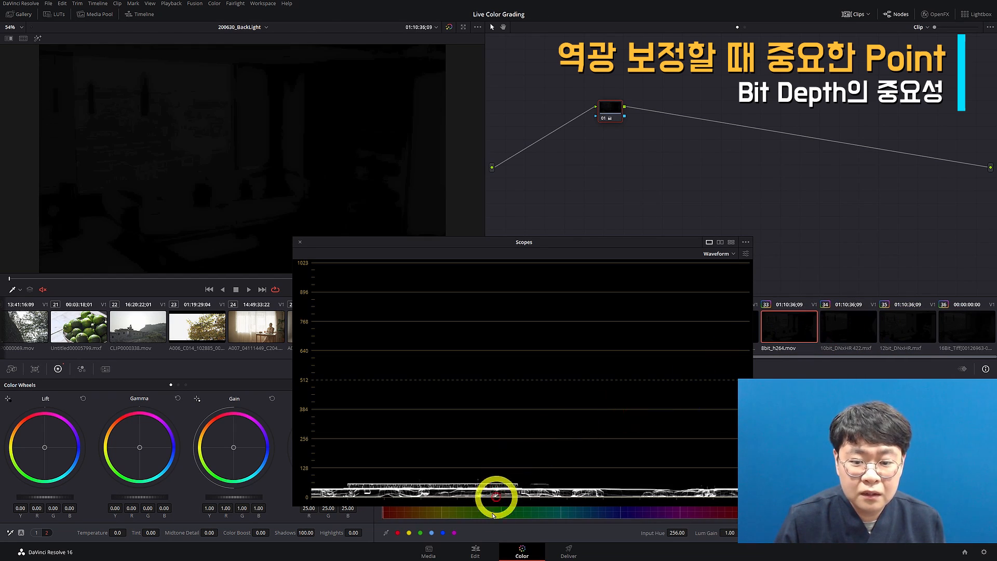
pyautogui.click(920, 330)
pyautogui.click(967, 328)
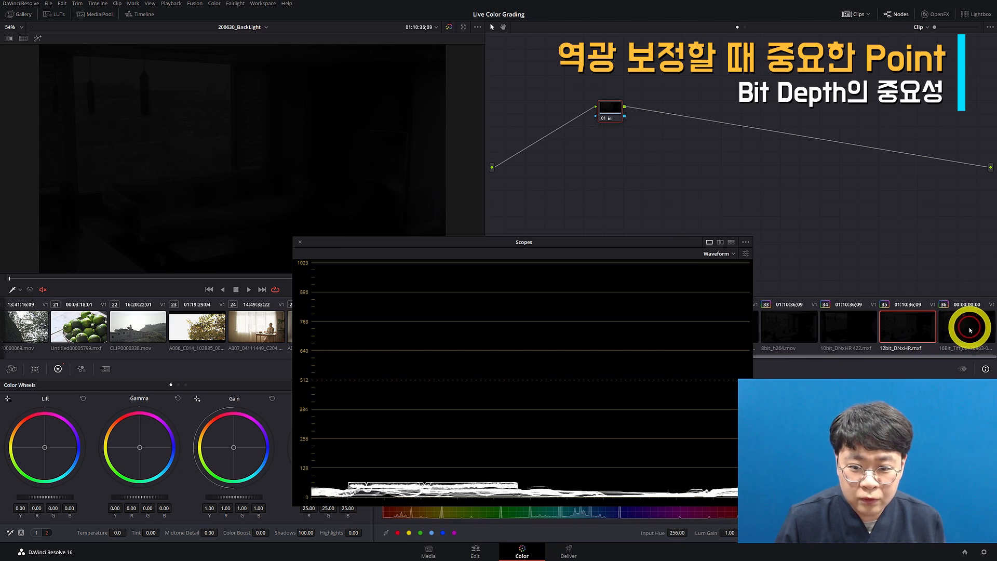
pyautogui.click(810, 319)
pyautogui.scroll(5, 217, 169)
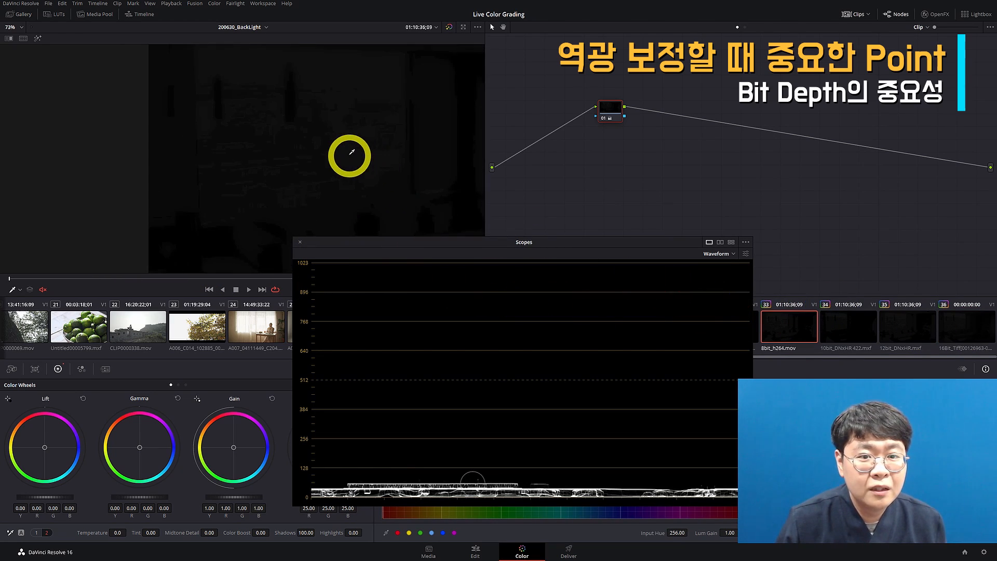
pyautogui.scroll(2, 294, 161)
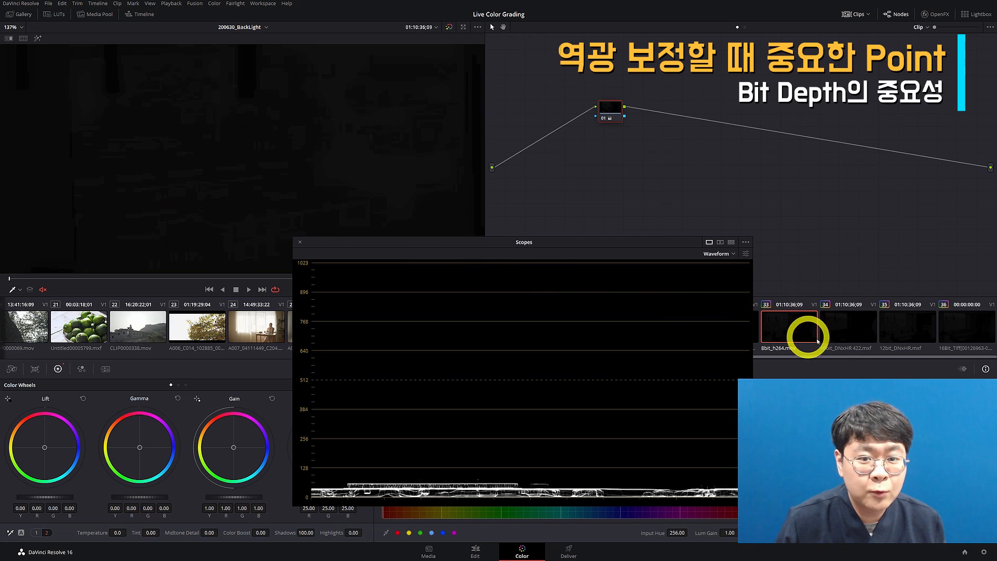
# - Add a serial node to the duplicated 8bit_h264 clip and raise its Gain to 16.00
pyautogui.hotkey('alt', 's')
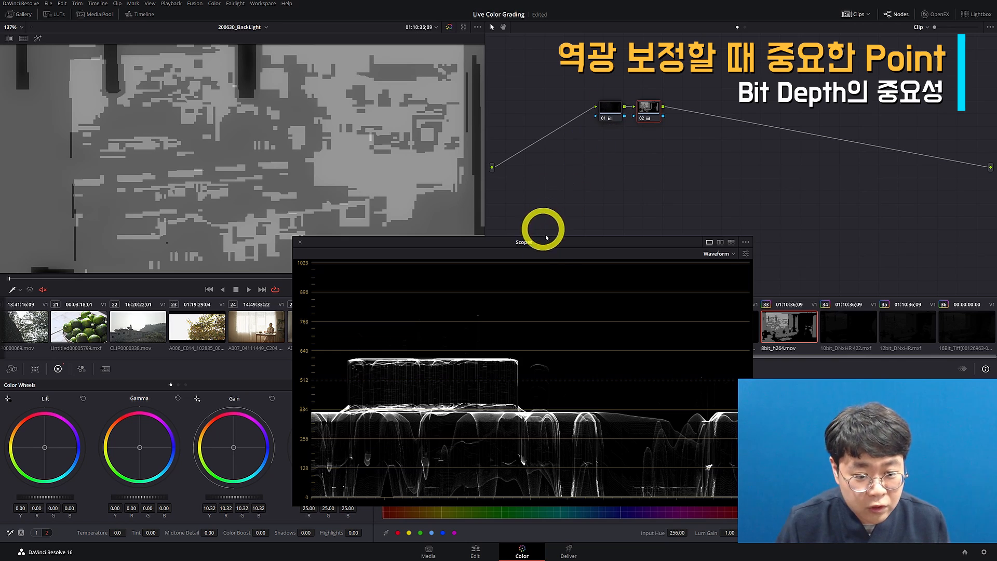
pyautogui.moveTo(229, 497); pyautogui.dragTo(258, 494)
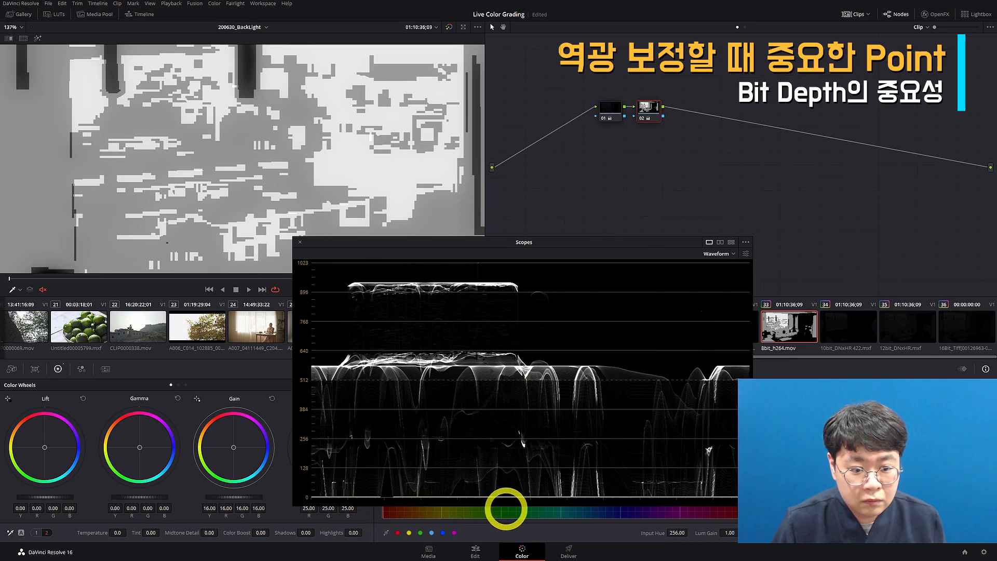
pyautogui.scroll(-5, 223, 156)
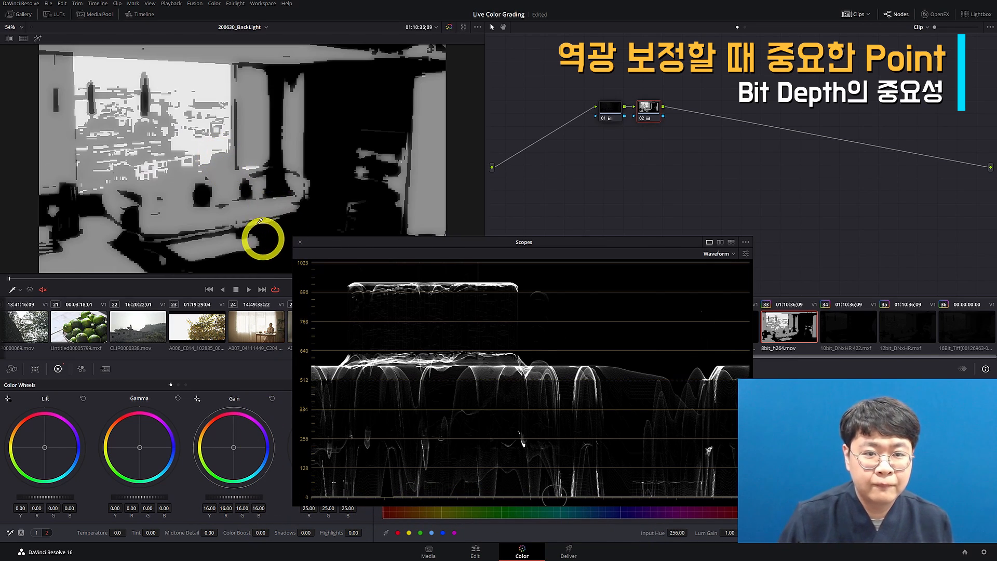
# - Copy the two-node grade of the 8bit_h264 duplicate onto the 10-bit, 12-bit and 16-bit duplicates
pyautogui.click(832, 327)
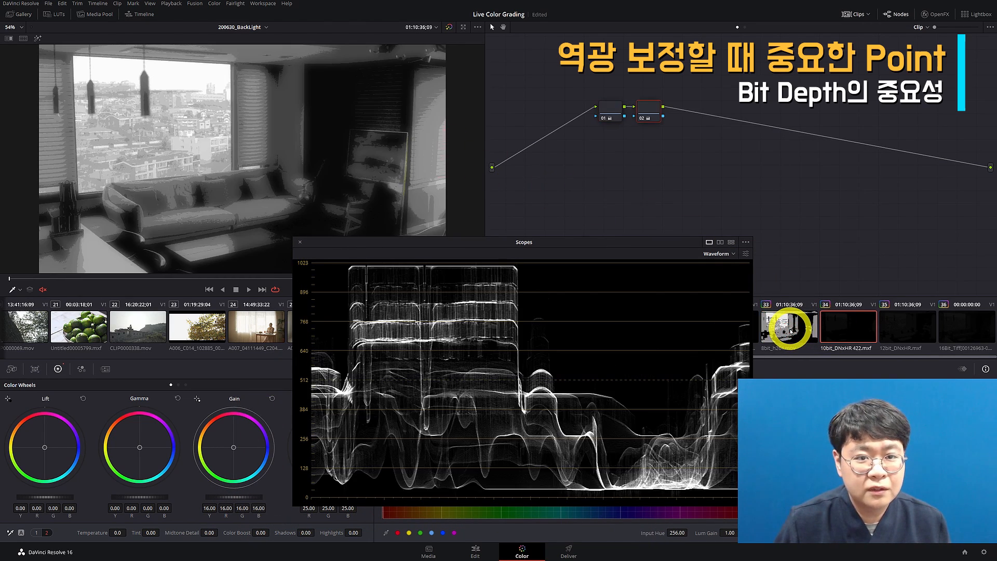
pyautogui.click(897, 330)
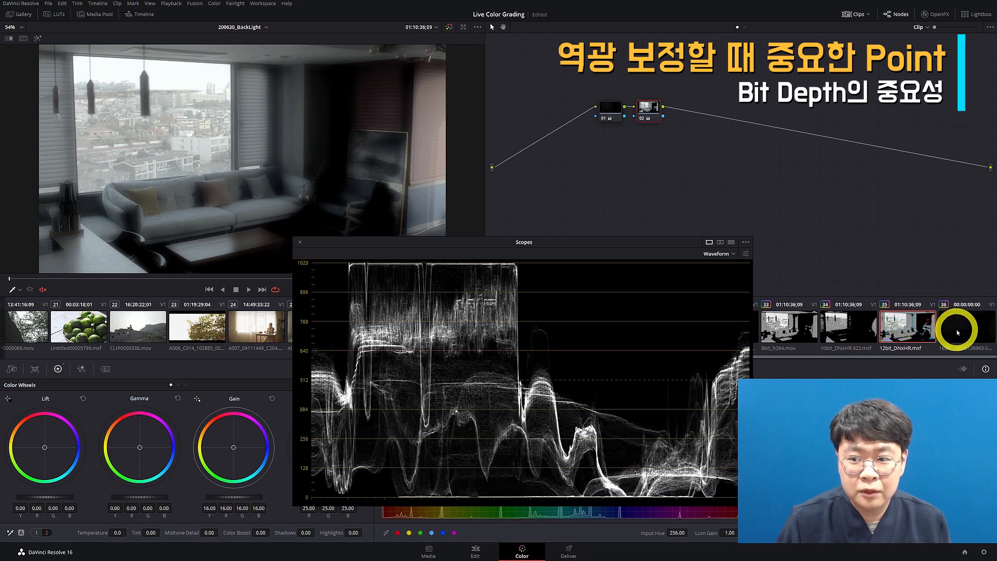
pyautogui.click(958, 333)
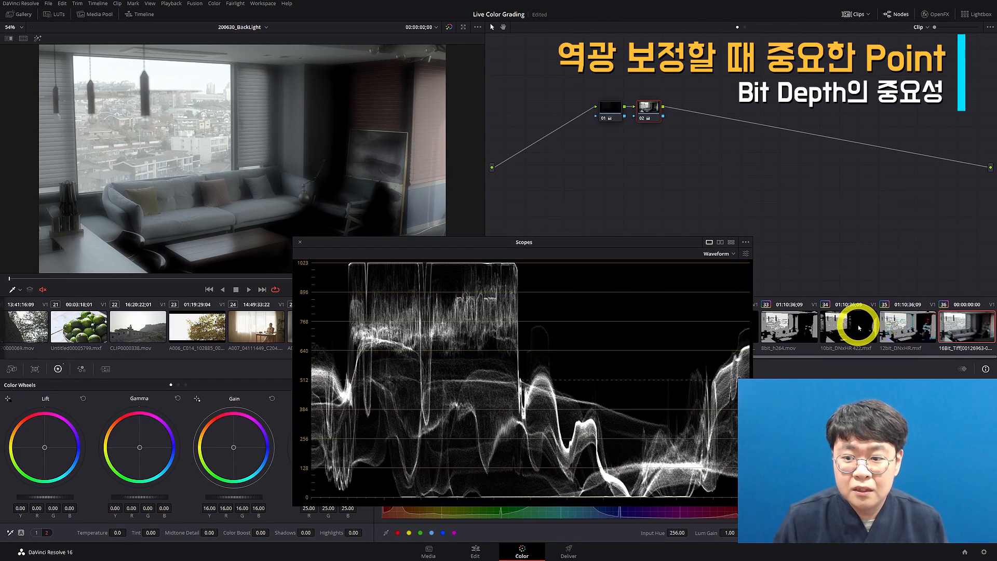
# - Compare the brightened 10-bit, 12-bit and 16-bit duplicates, with a Parade scope beside the Waveform, and examine their shadow detail at close range
pyautogui.click(859, 327)
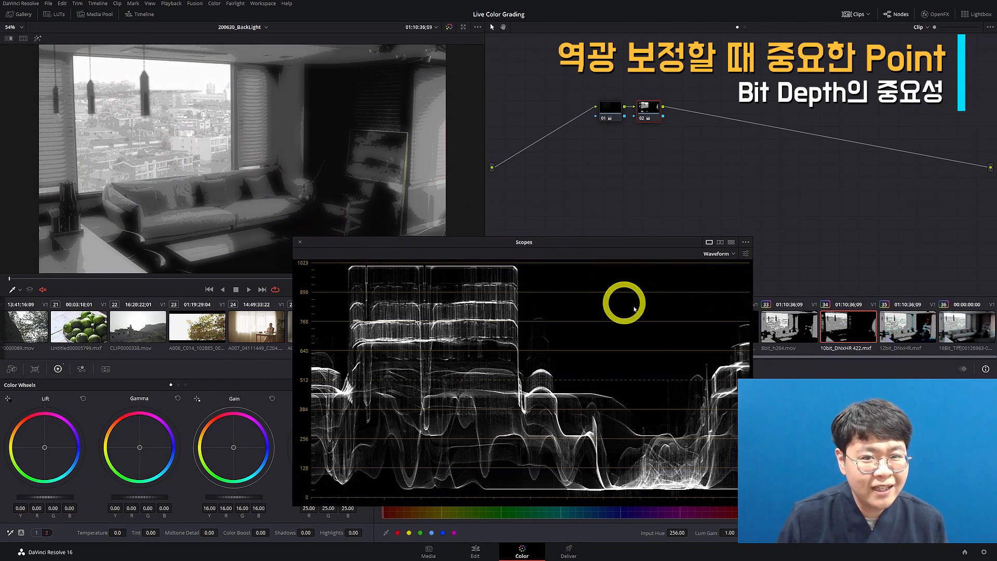
pyautogui.click(720, 242)
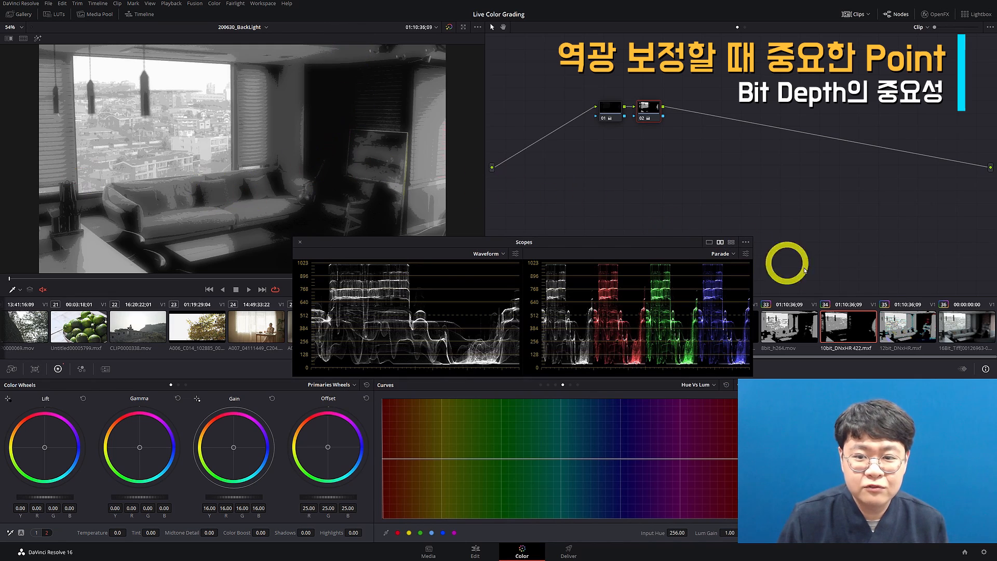
pyautogui.click(916, 327)
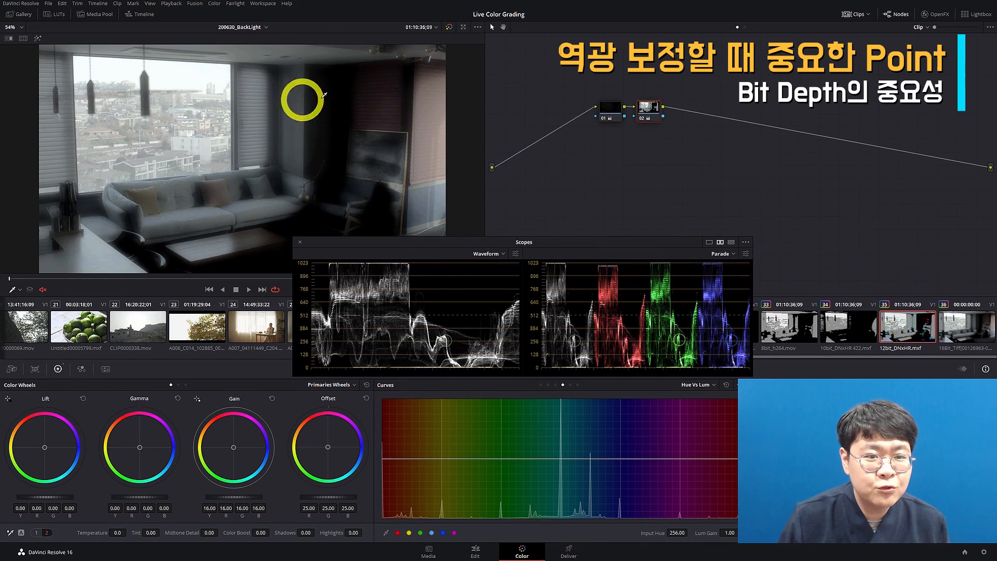
pyautogui.scroll(3, 267, 91)
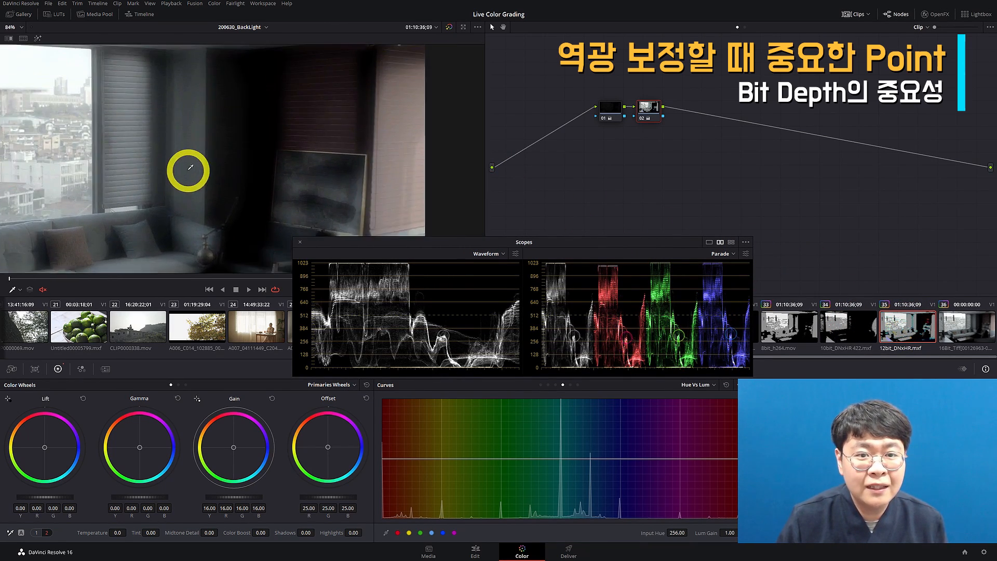
pyautogui.scroll(2, 190, 168)
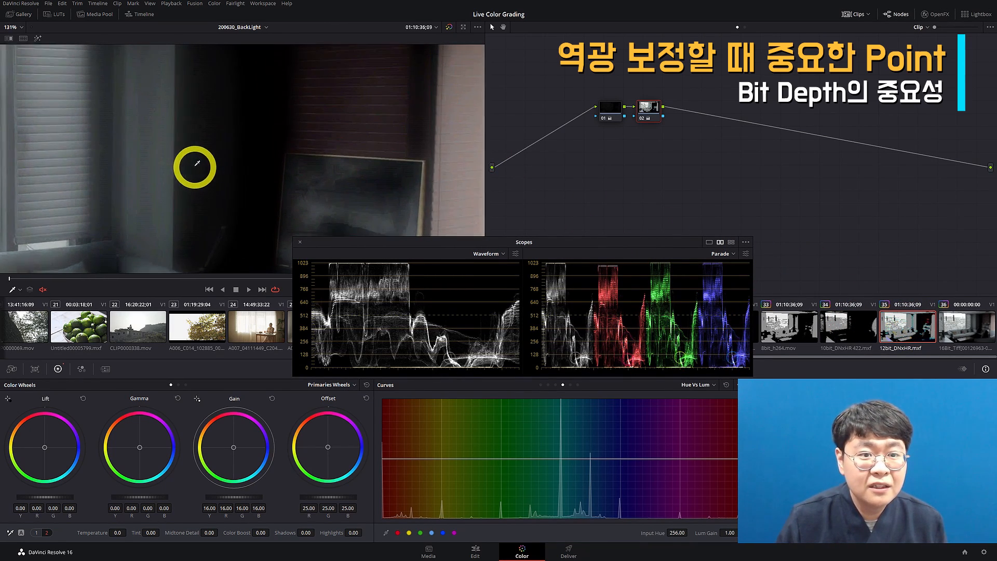
pyautogui.click(968, 340)
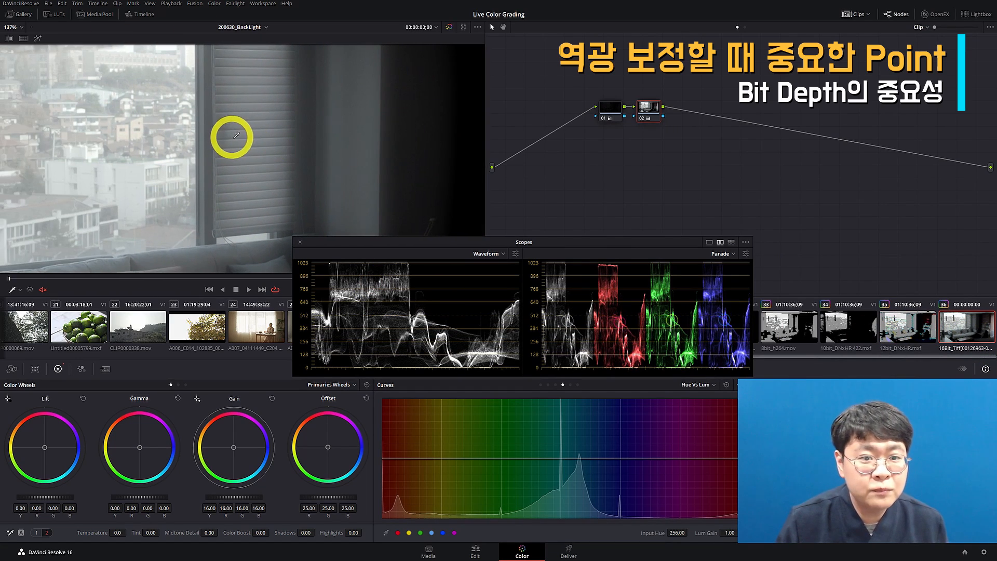
pyautogui.scroll(-5, 236, 135)
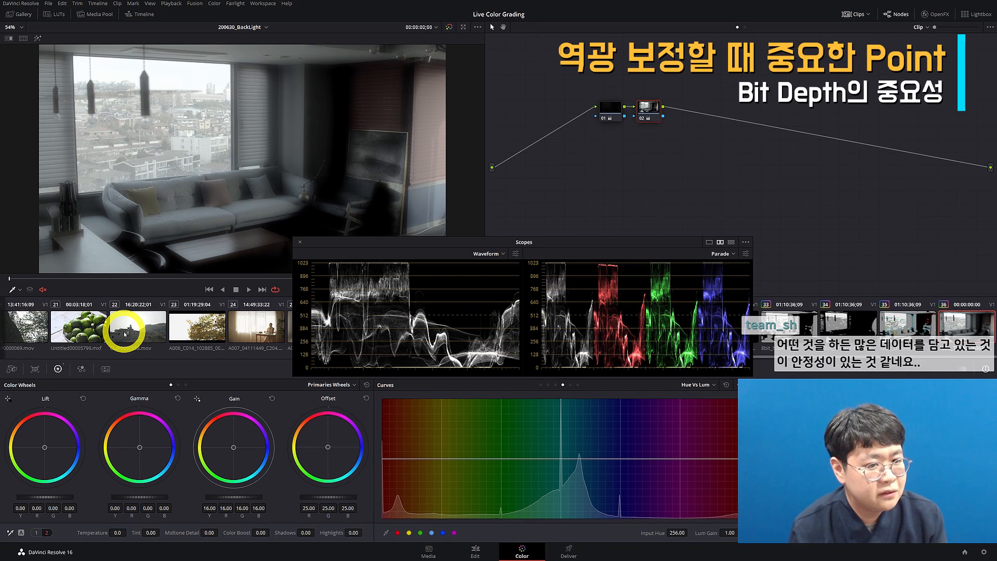
# - Try Gamma at -0.46 on the A006_C014 tree clip and reset both its Gamma and Gain
pyautogui.click(197, 326)
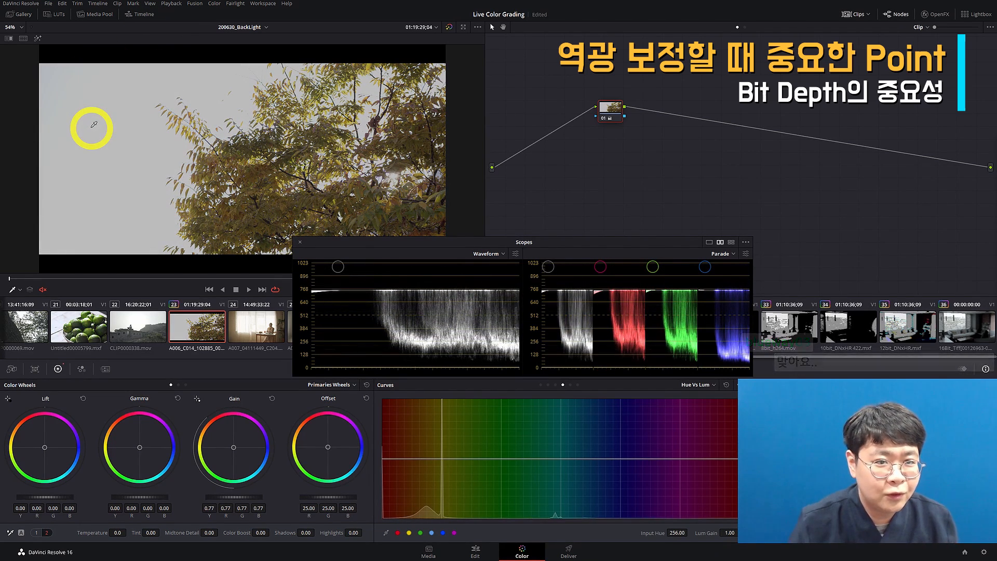
pyautogui.moveTo(135, 497); pyautogui.dragTo(111, 497)
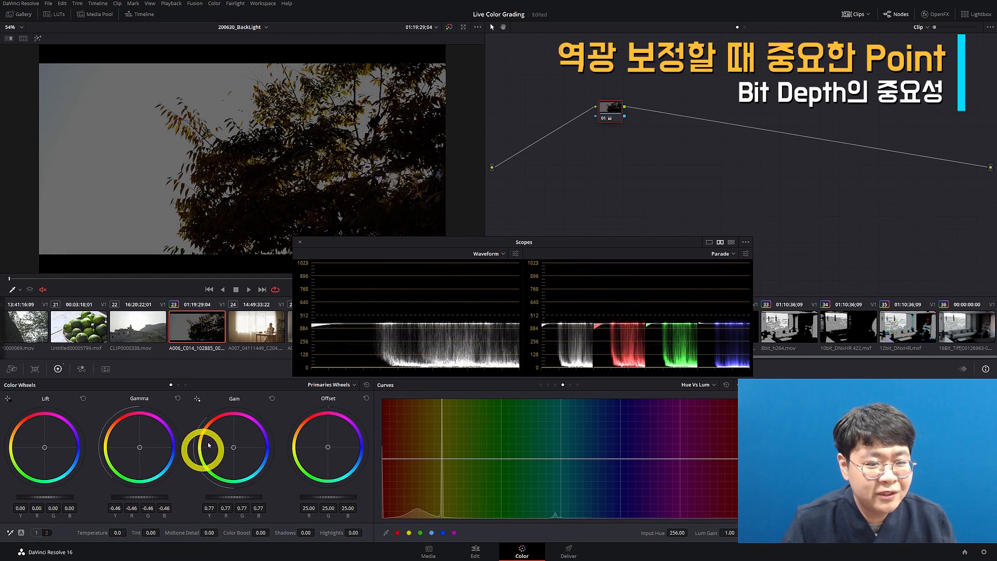
pyautogui.click(177, 399)
pyautogui.click(272, 399)
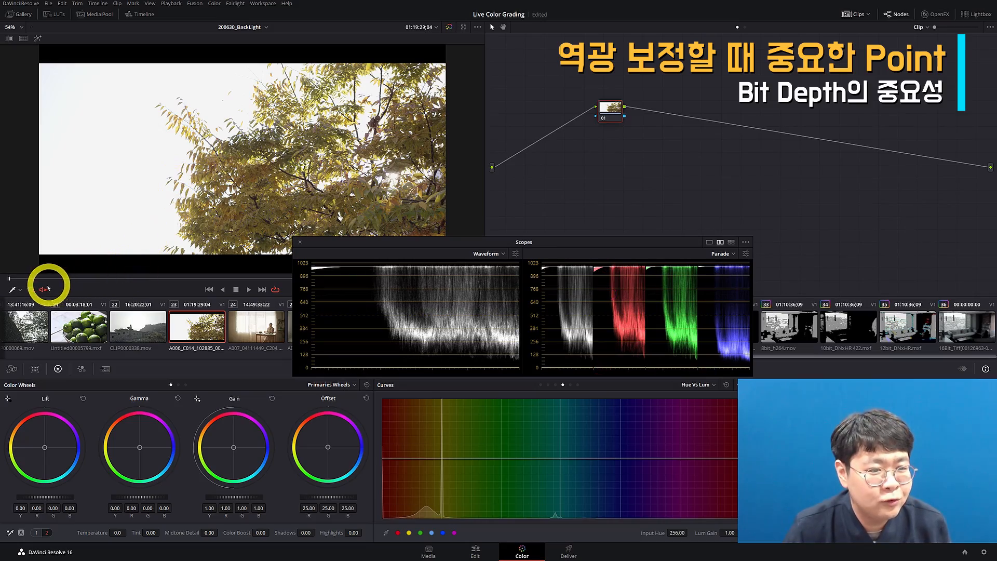
# - Park the playhead at 01:20:03:08 in the tree clip, with the Scopes window moved clear of the viewer's scrub bar
pyautogui.moveTo(48, 280); pyautogui.dragTo(507, 318)
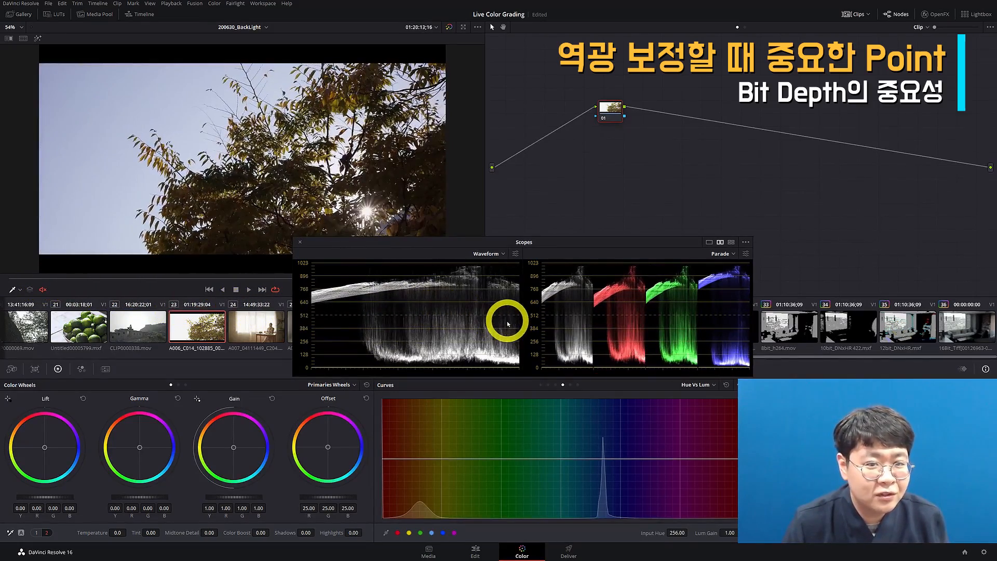
pyautogui.click(365, 286)
pyautogui.hotkey('ctrl', 'shift', 'w')
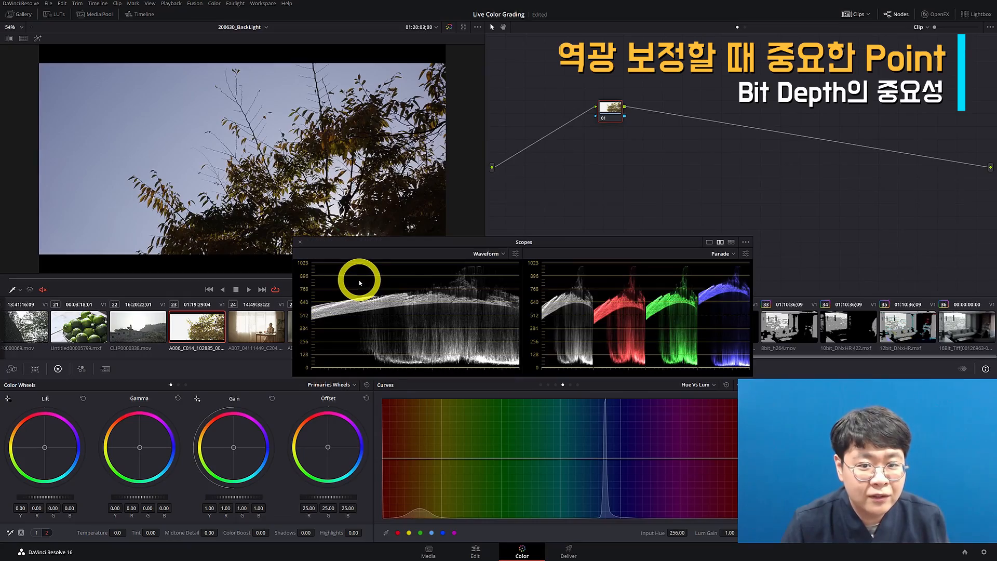
pyautogui.moveTo(379, 243); pyautogui.dragTo(368, 306)
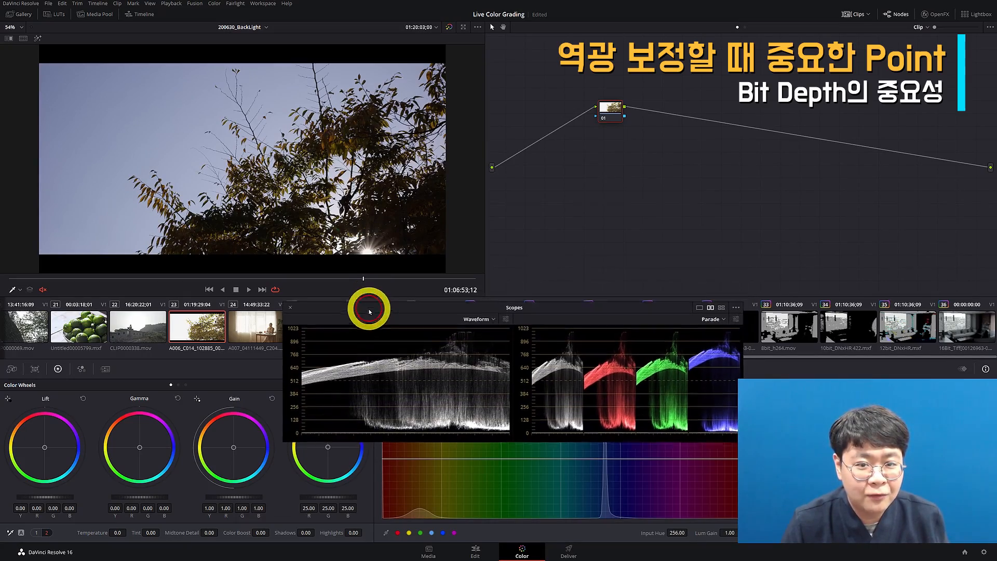
pyautogui.moveTo(353, 266); pyautogui.dragTo(365, 294)
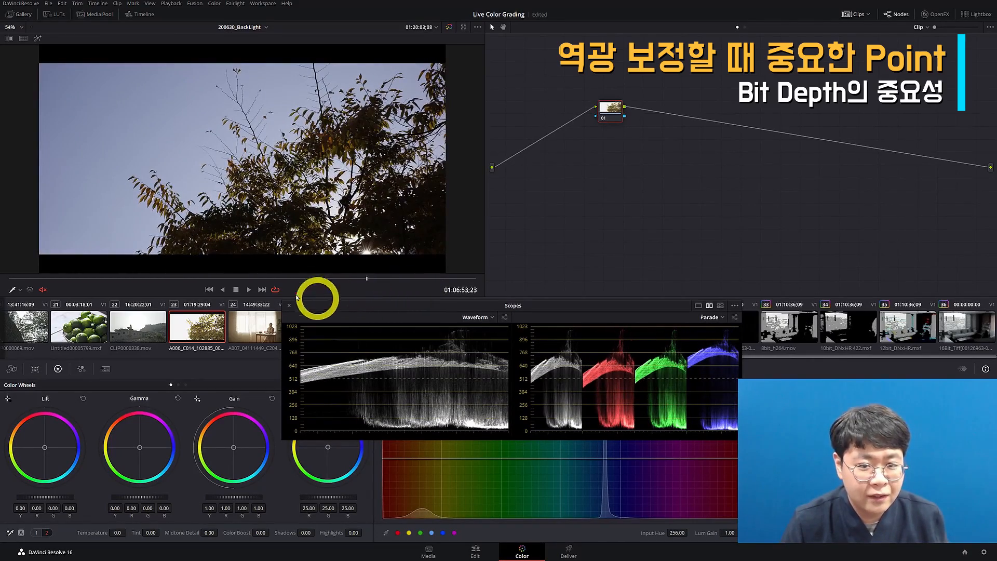
# - Add a serial node to the tree clip and set its Shadows to 100
pyautogui.hotkey('alt', 's')
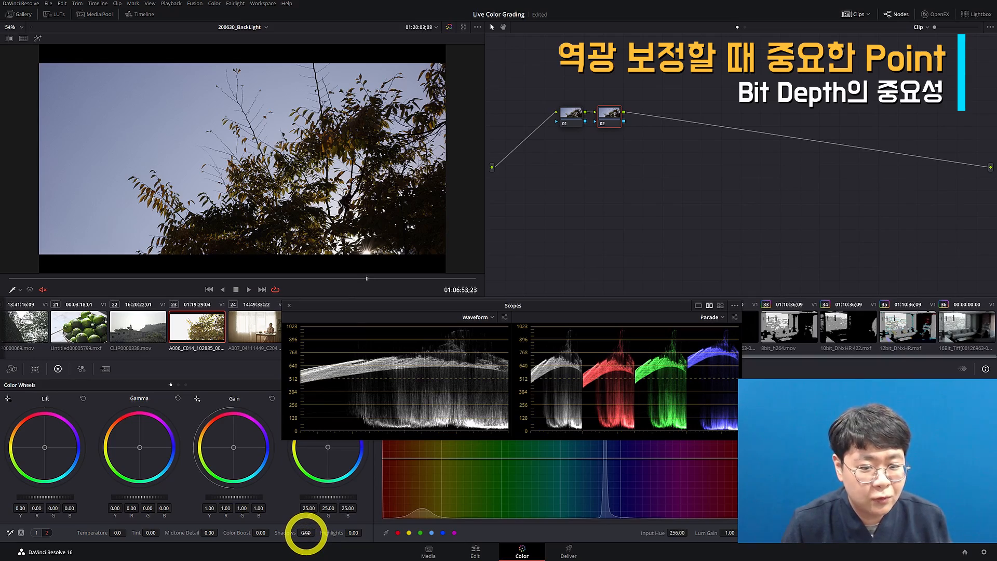
pyautogui.moveTo(305, 532); pyautogui.dragTo(530, 550)
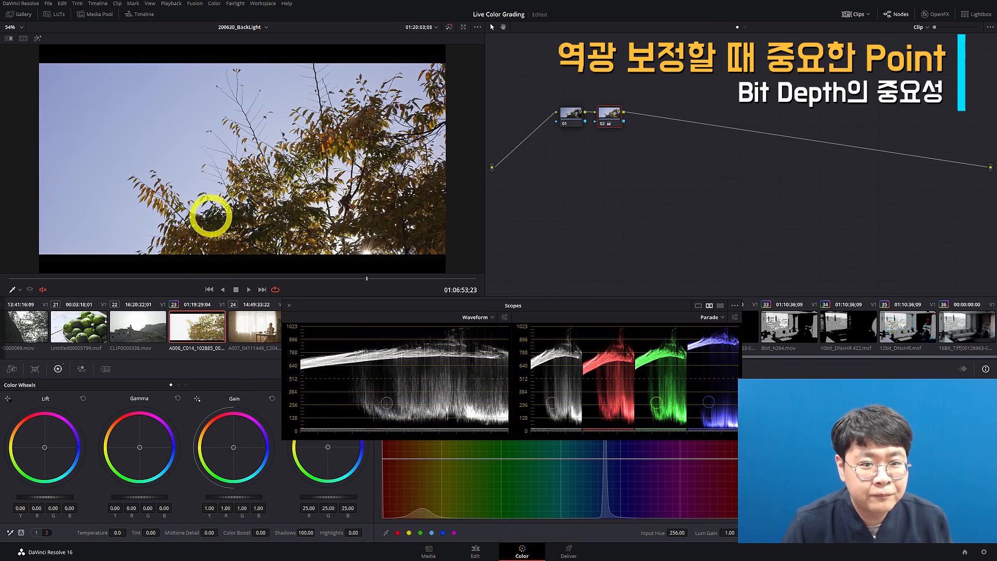
# - Examine the dark foliage at 300% zoom with the shadow-lift node switched off and on, finishing with the whole frame fitted in the viewer
pyautogui.scroll(5, 208, 217)
pyautogui.scroll(5, 244, 191)
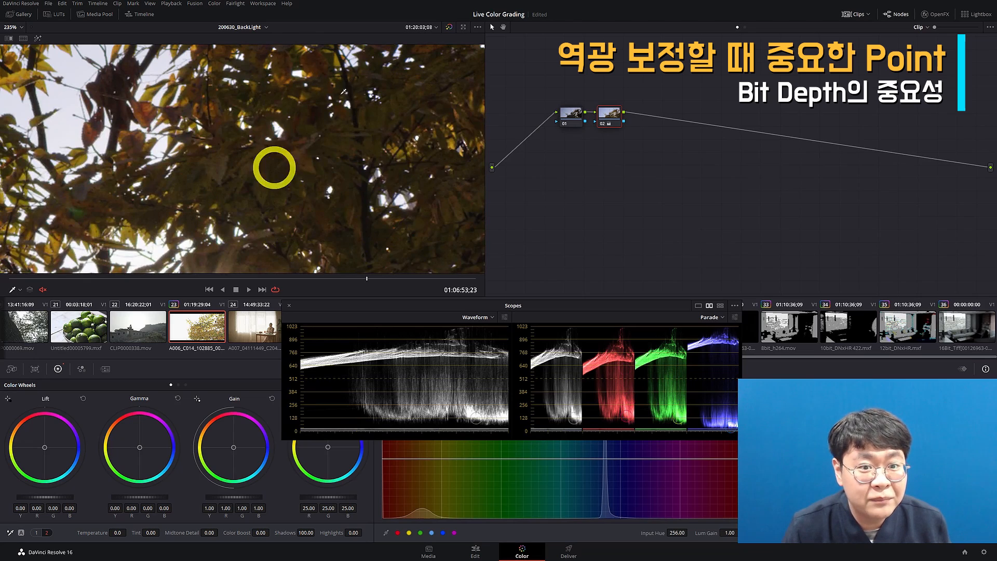
pyautogui.scroll(2, 242, 218)
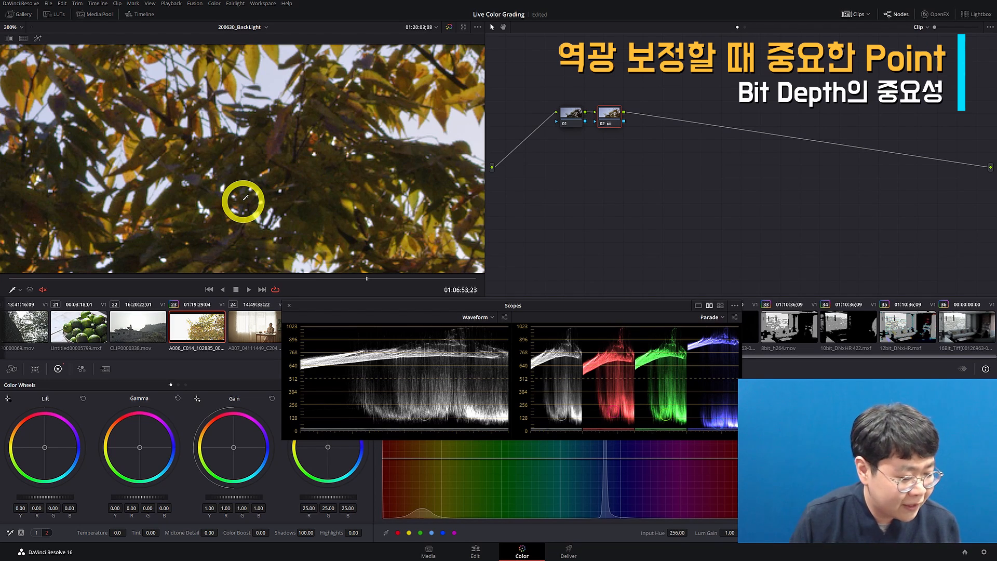
pyautogui.moveTo(223, 203); pyautogui.dragTo(315, 147)
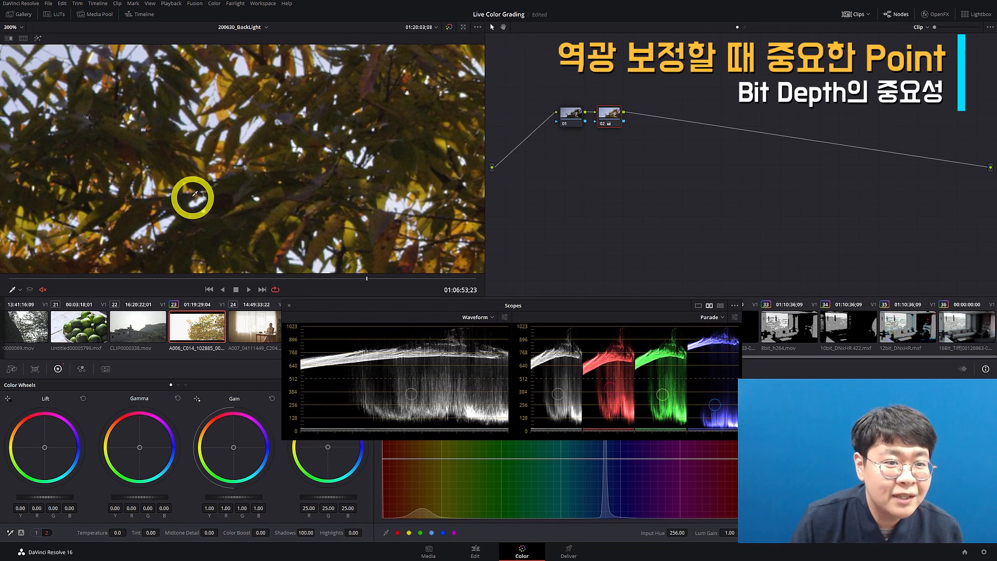
pyautogui.moveTo(193, 197); pyautogui.dragTo(234, 176)
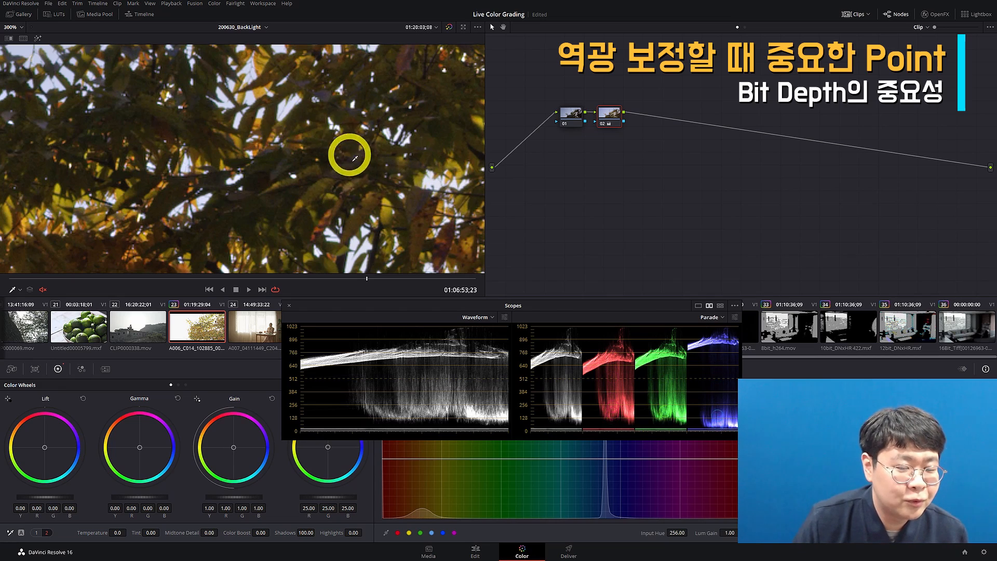
pyautogui.hotkey('ctrl', 'd')
pyautogui.hotkey('ctrl', 'd')
pyautogui.hotkey('ctrl', 'd')
pyautogui.hotkey('ctrl', 'd')
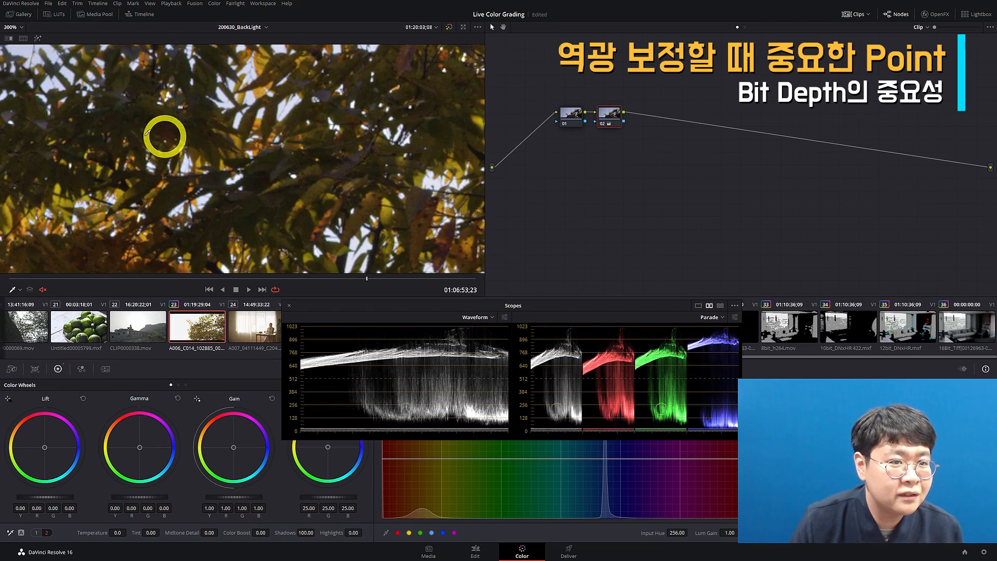
pyautogui.moveTo(278, 220); pyautogui.dragTo(285, 152)
pyautogui.hotkey('ctrl', 'd')
pyautogui.hotkey('ctrl', 'd')
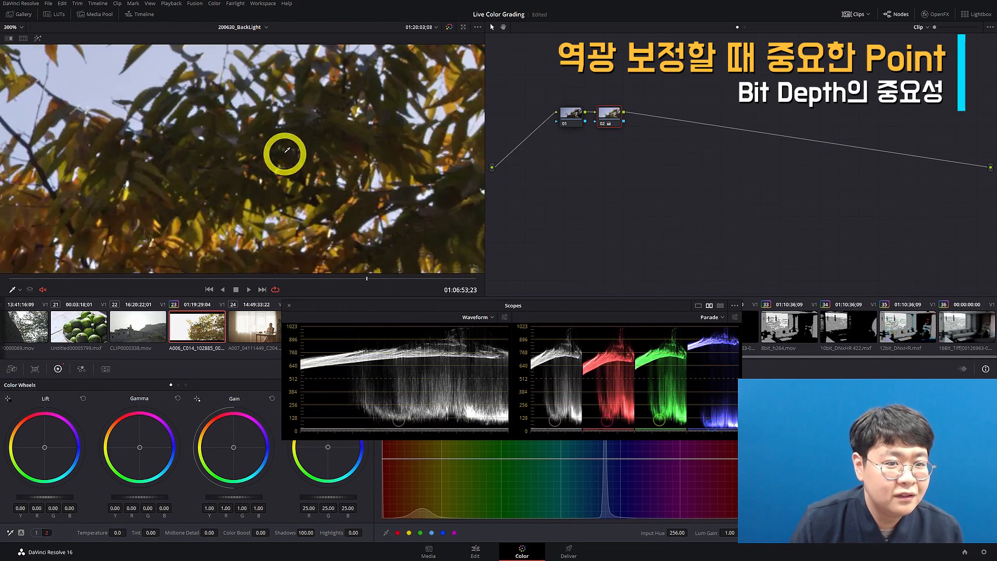
pyautogui.hotkey('shift', 'z')
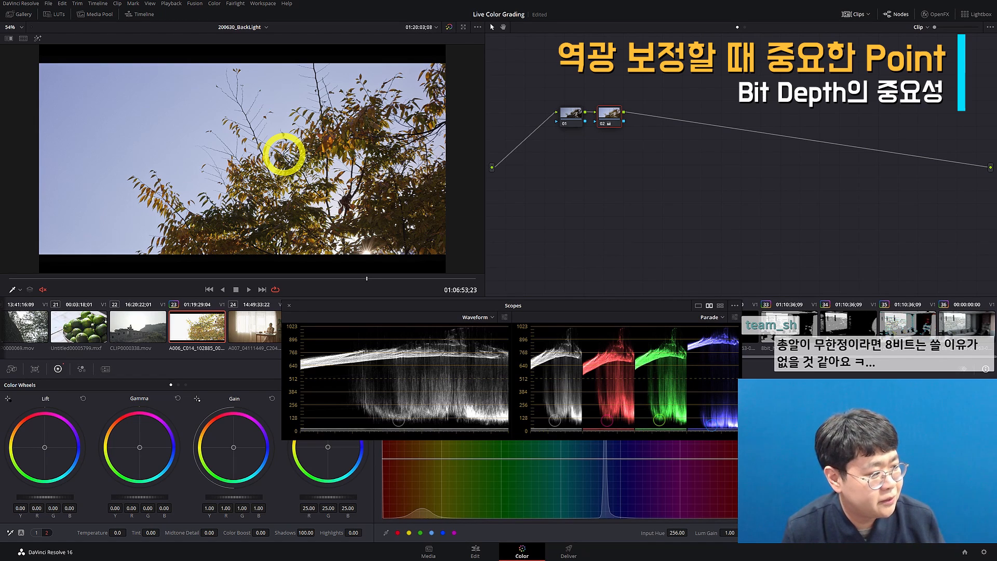
# - Save the project and open clip 19, CLIP0000061.mov, with the sun shining through the leaves
pyautogui.hotkey('ctrl', 's')
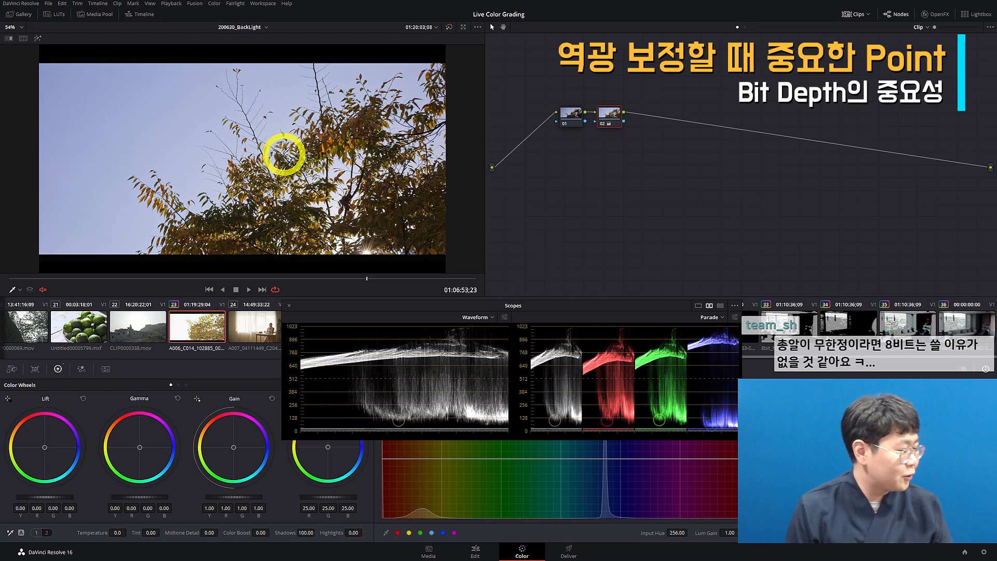
pyautogui.scroll(3, 134, 323)
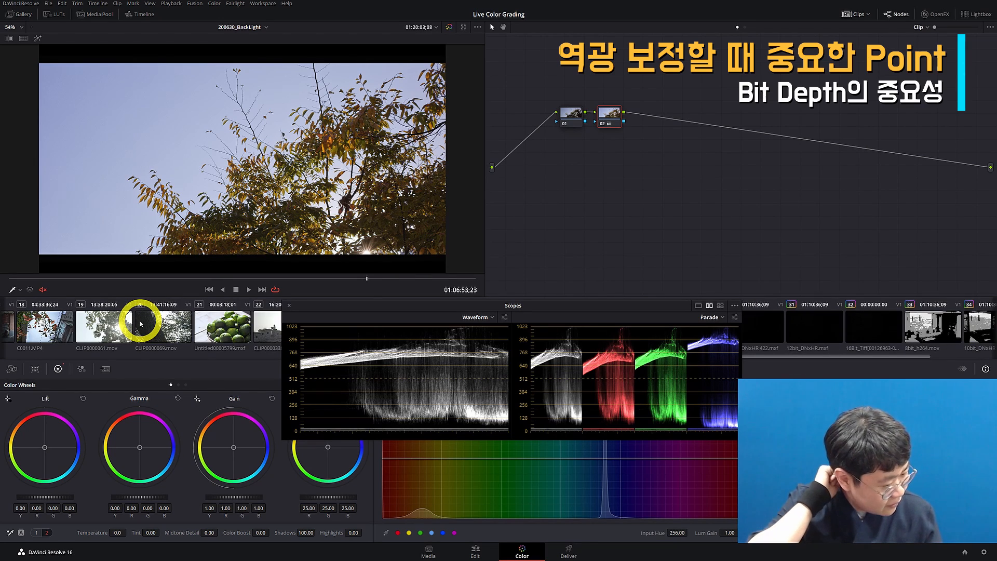
pyautogui.click(115, 329)
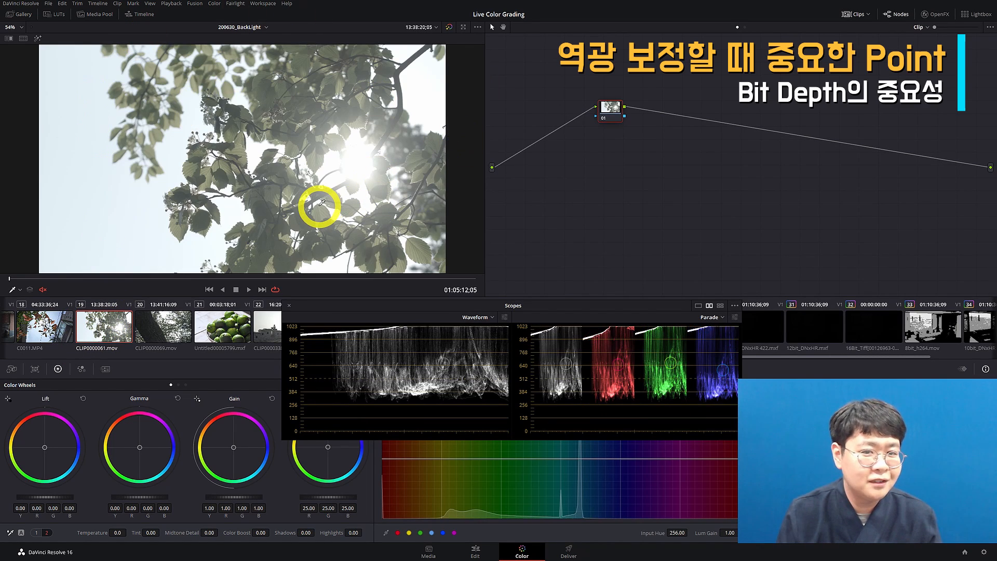
# - Look through the earlier clips of the timeline and open clip 17, the backlit living room CLIP0000262.mov
pyautogui.scroll(6, 138, 329)
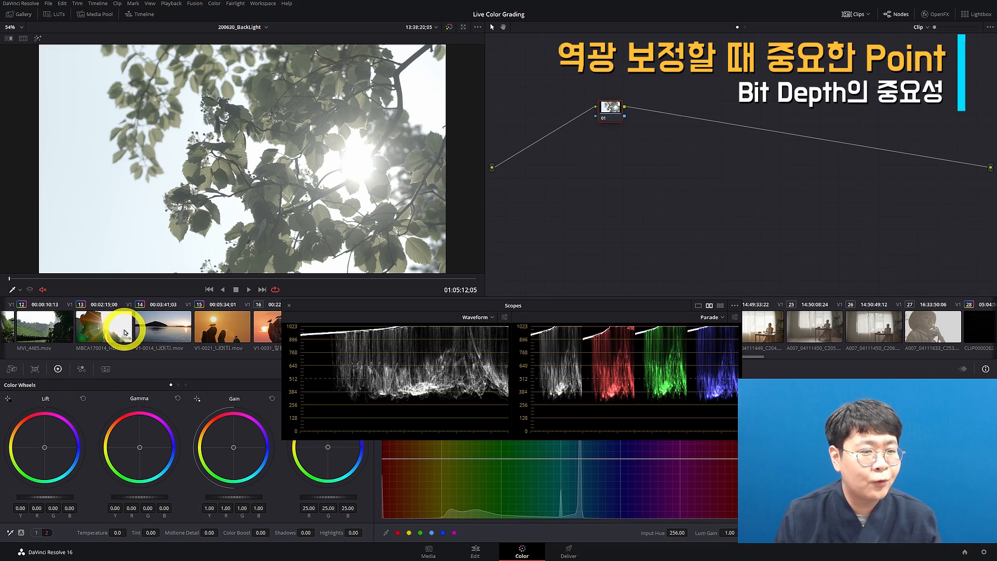
pyautogui.scroll(-4, 135, 328)
pyautogui.click(145, 327)
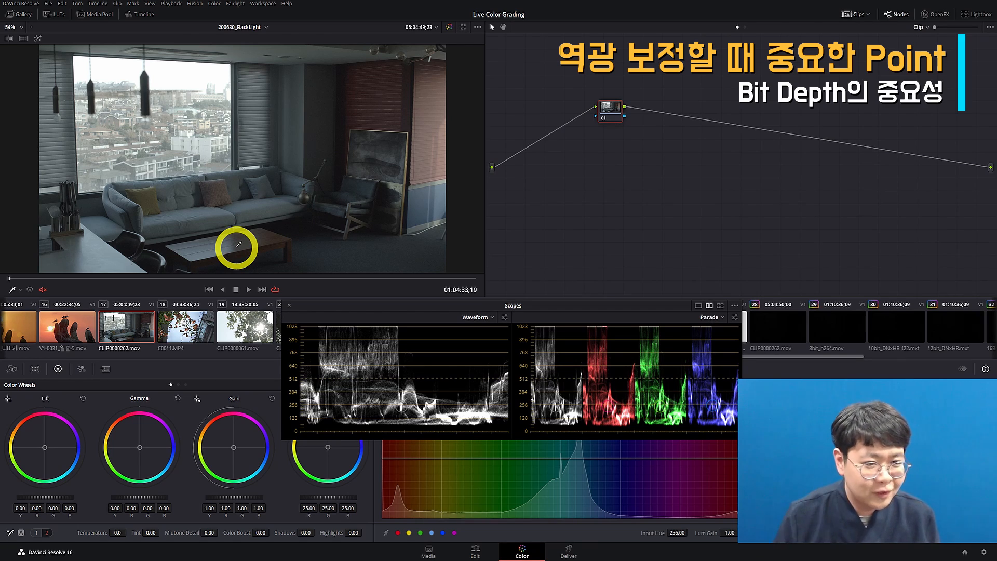
# - Go further back through the timeline's clips and open clip 07, the shot of two people holding hands
pyautogui.scroll(3, 99, 335)
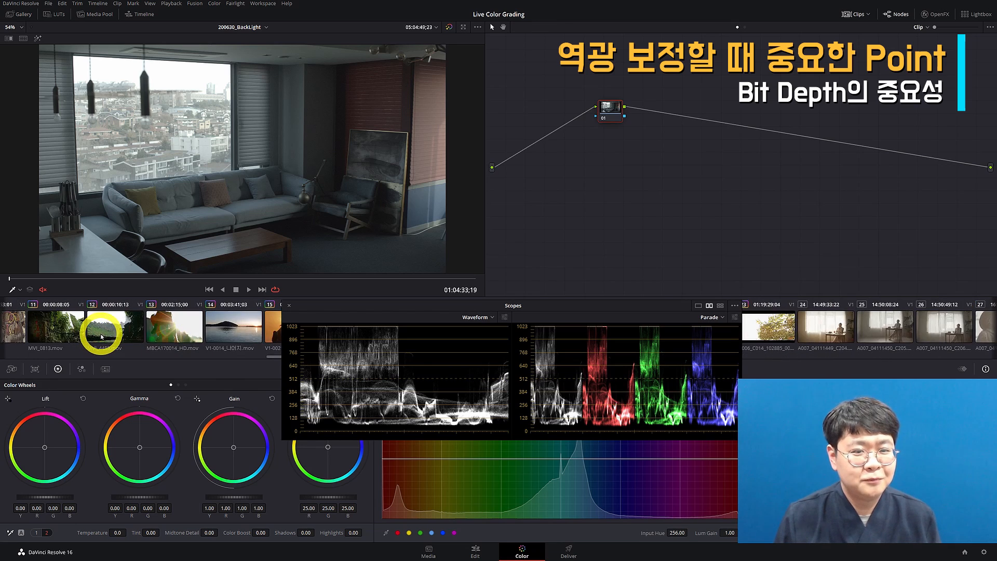
pyautogui.scroll(3, 102, 337)
pyautogui.click(94, 332)
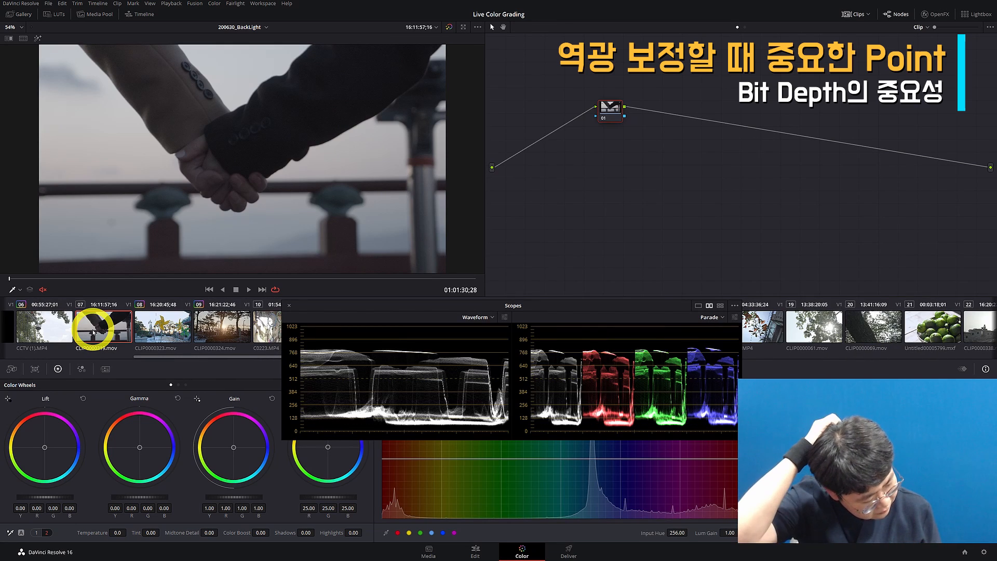